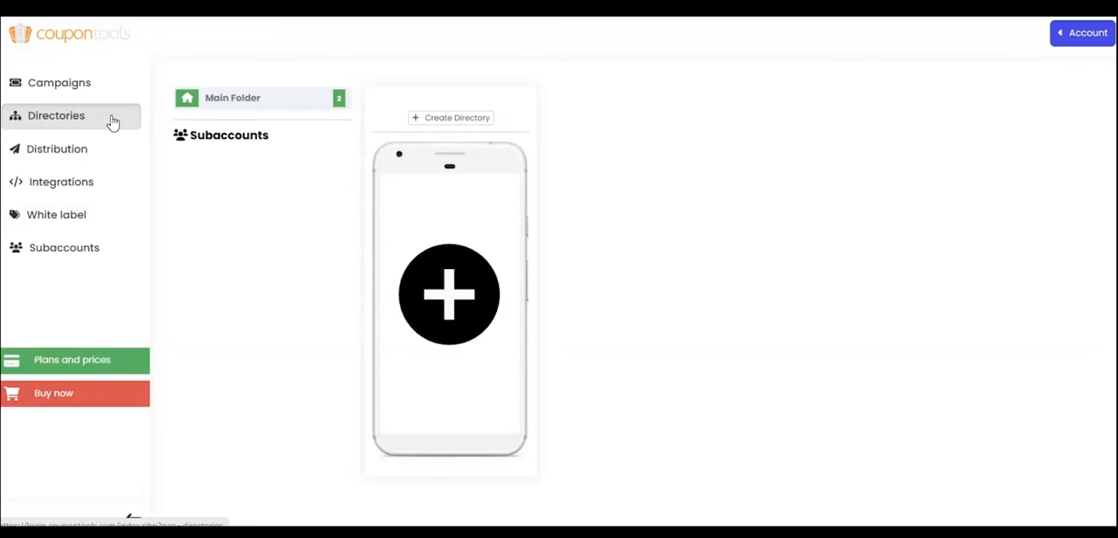
Create a new directory named "Directory" in the main folder.
click(112, 122)
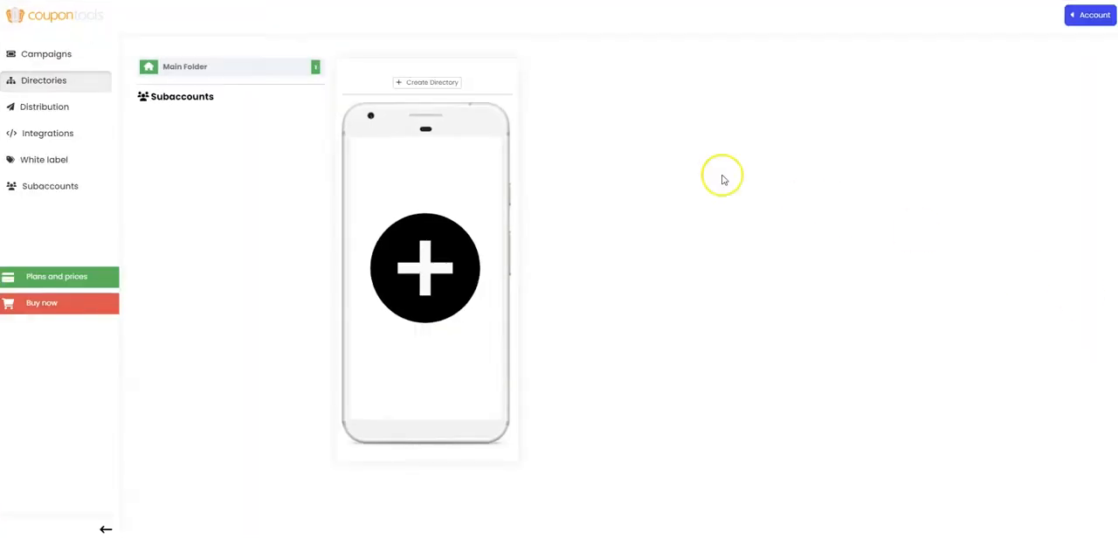
click(408, 86)
click(483, 75)
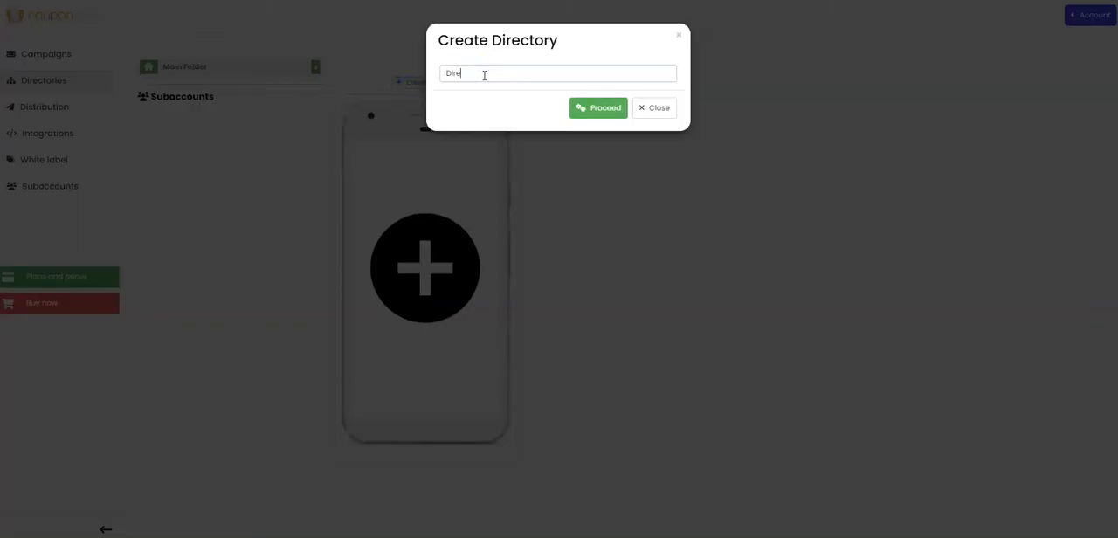
click(593, 105)
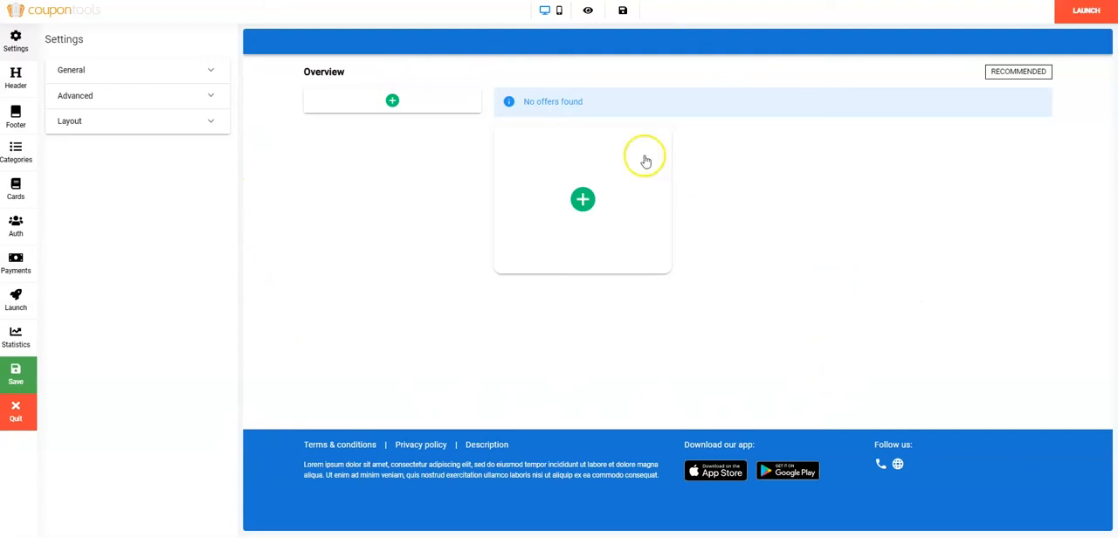
Preview the directory in the mobile layout and return to the desktop layout.
click(559, 11)
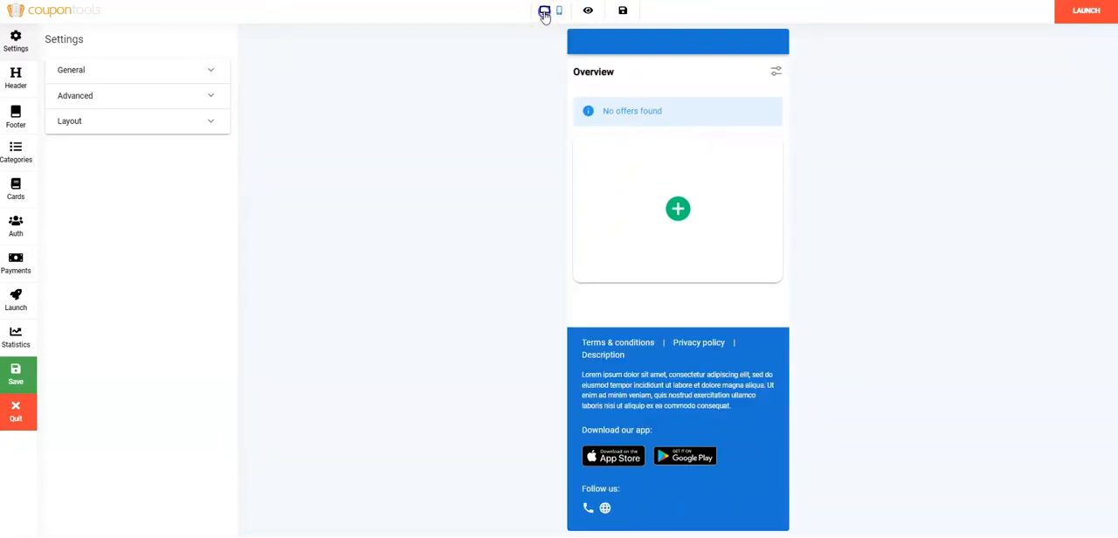
click(544, 13)
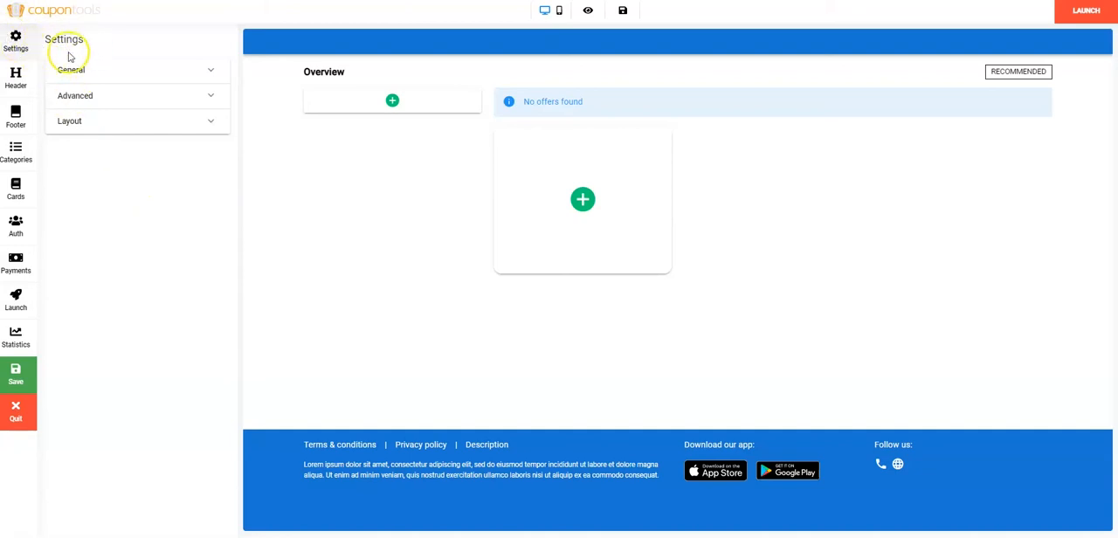
Select English as the directory's language in its general settings.
click(211, 70)
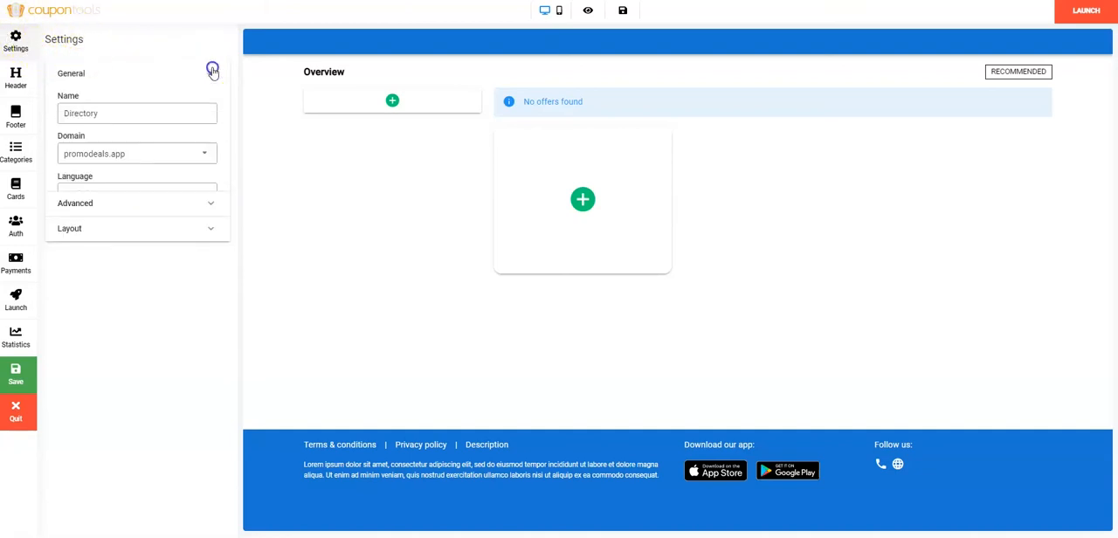
click(137, 113)
click(208, 196)
click(208, 196)
Enable geolocation in the directory's advanced settings.
click(210, 232)
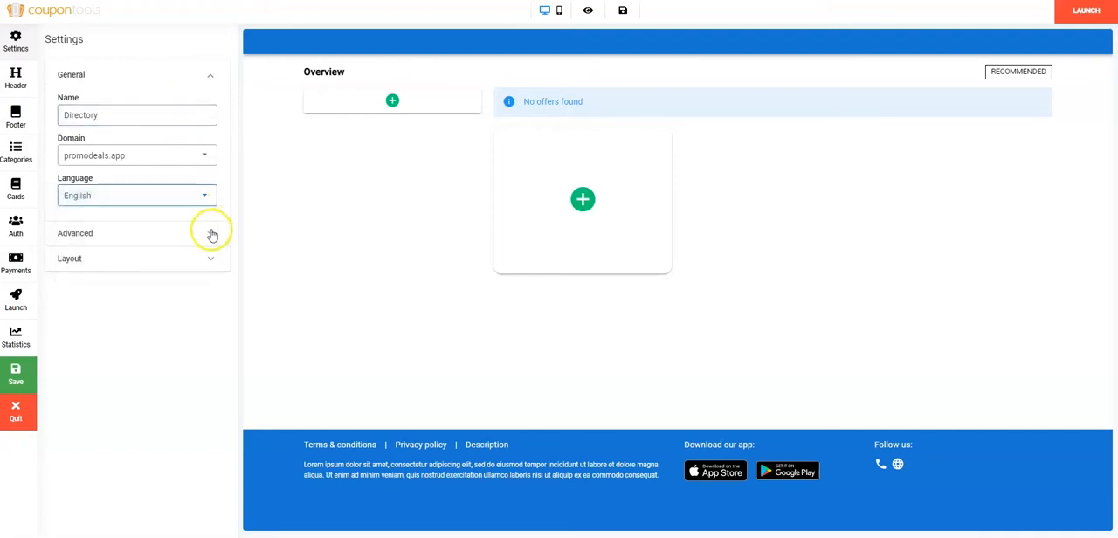
click(73, 125)
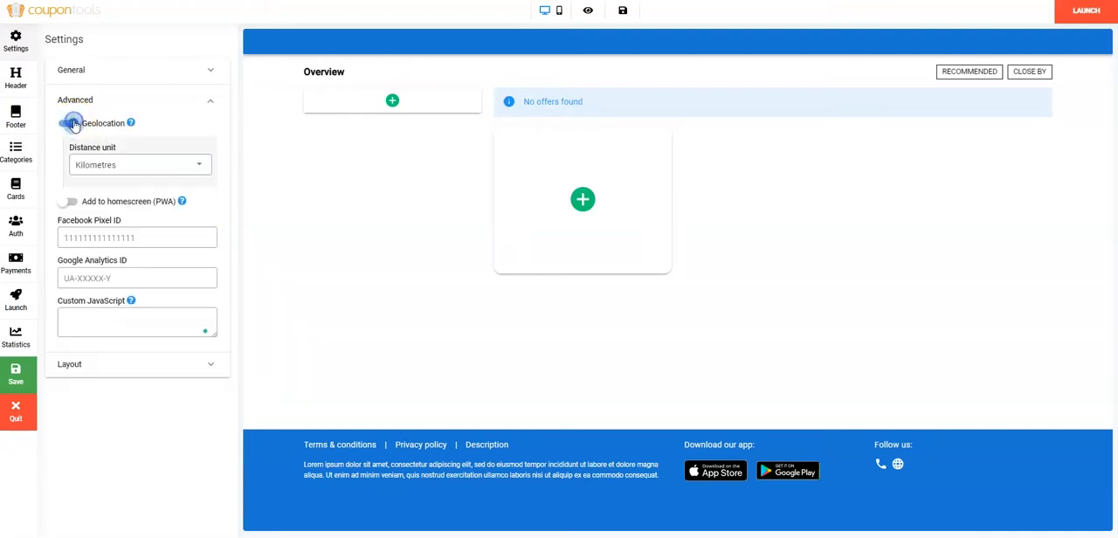
click(114, 318)
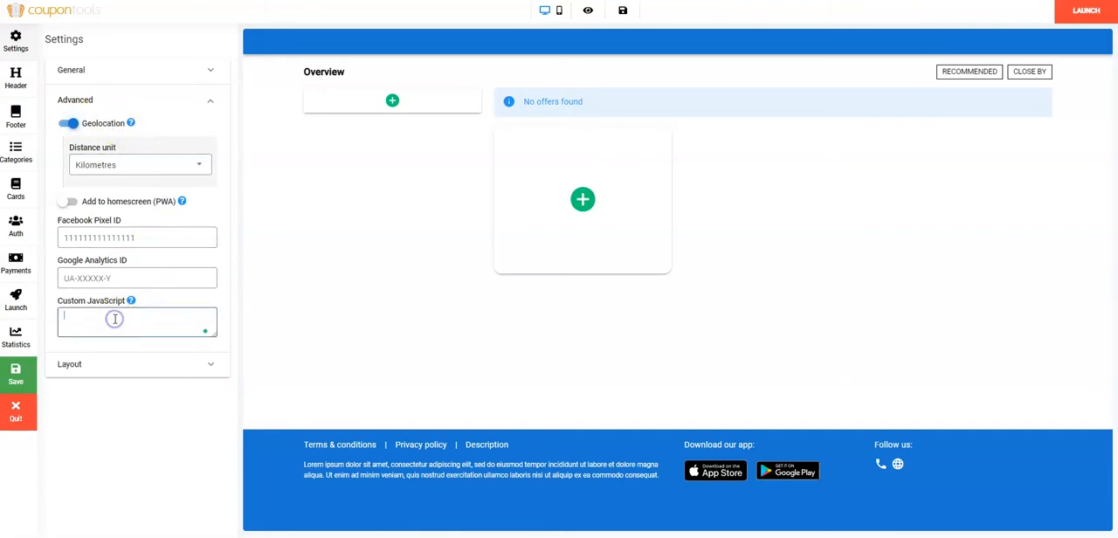
Set the directory's font family to "Trebuchet MS" in the layout settings.
click(214, 368)
click(186, 165)
click(148, 174)
Give the directory a color background in dark red #830909.
click(206, 205)
click(209, 210)
click(210, 229)
click(200, 281)
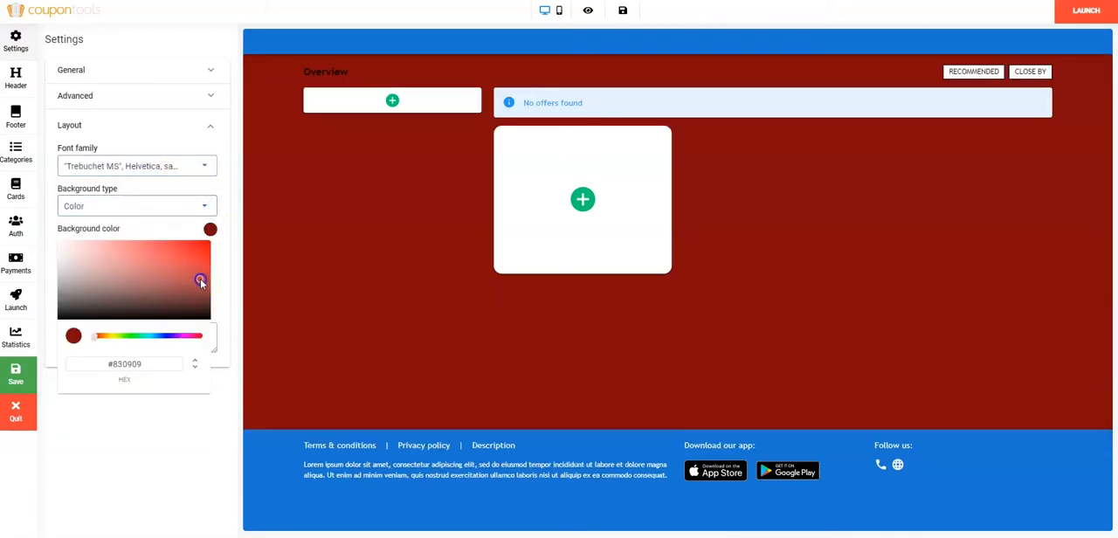
Change the background type to Image and apply the clipart pattern with light blue horizontal lines.
click(206, 206)
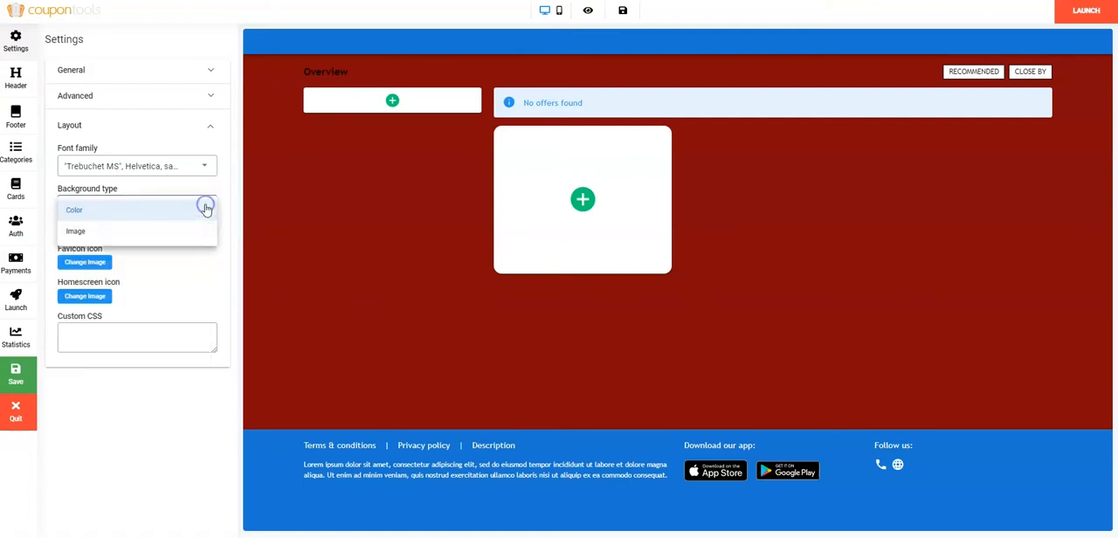
click(83, 231)
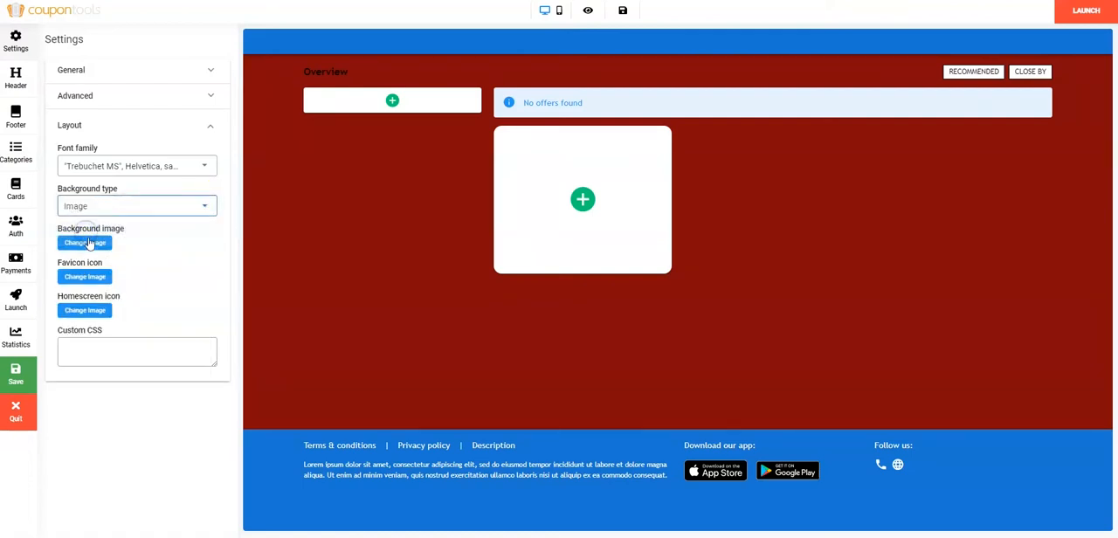
click(86, 243)
click(644, 255)
scroll(738, 253, down, 3)
click(522, 386)
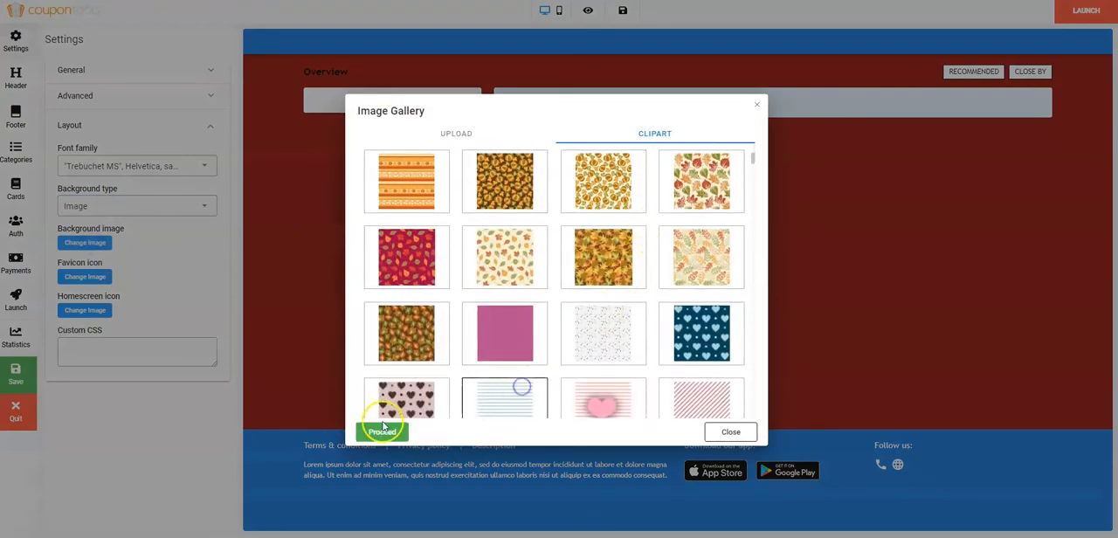
click(382, 431)
Hide the directory's header and show it again.
click(16, 76)
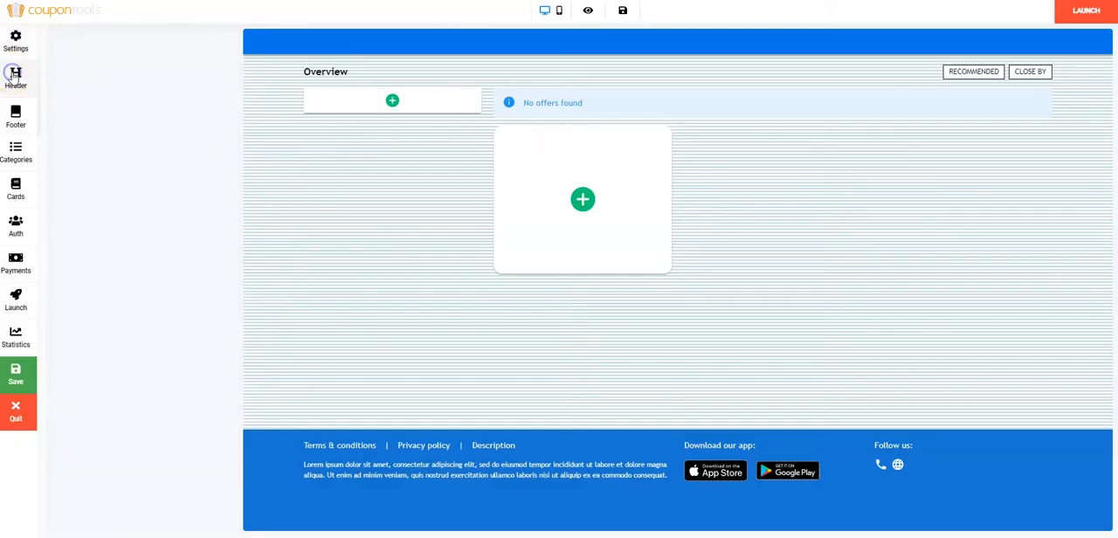
click(58, 64)
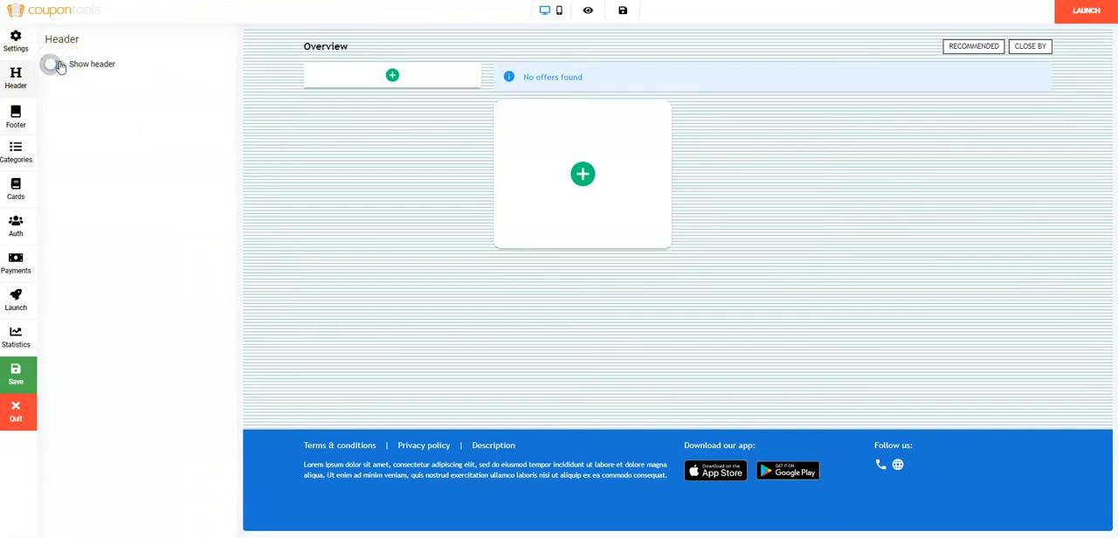
click(58, 65)
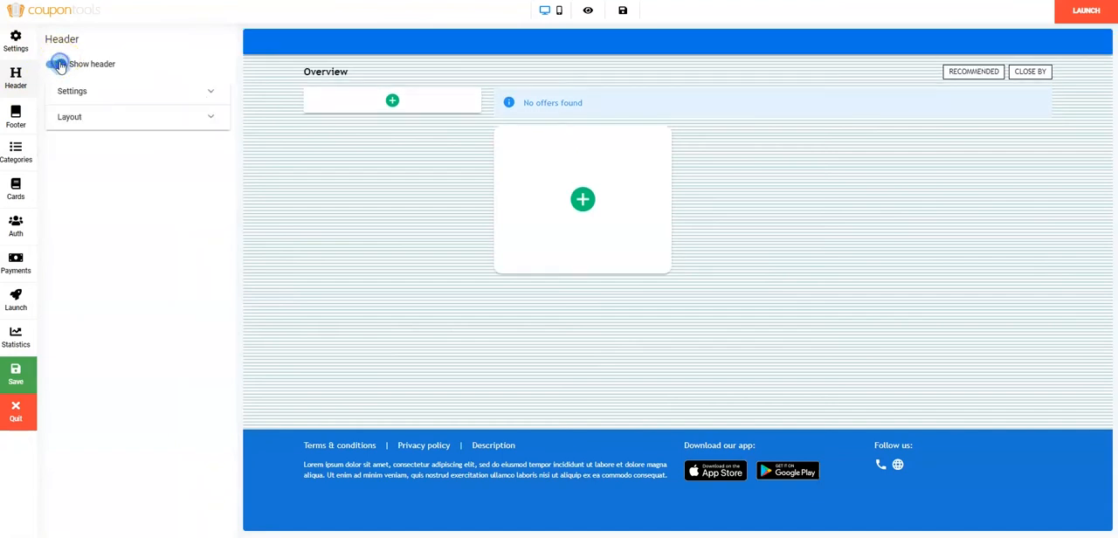
Enable the description, locations and search options in the header settings.
click(208, 92)
click(67, 119)
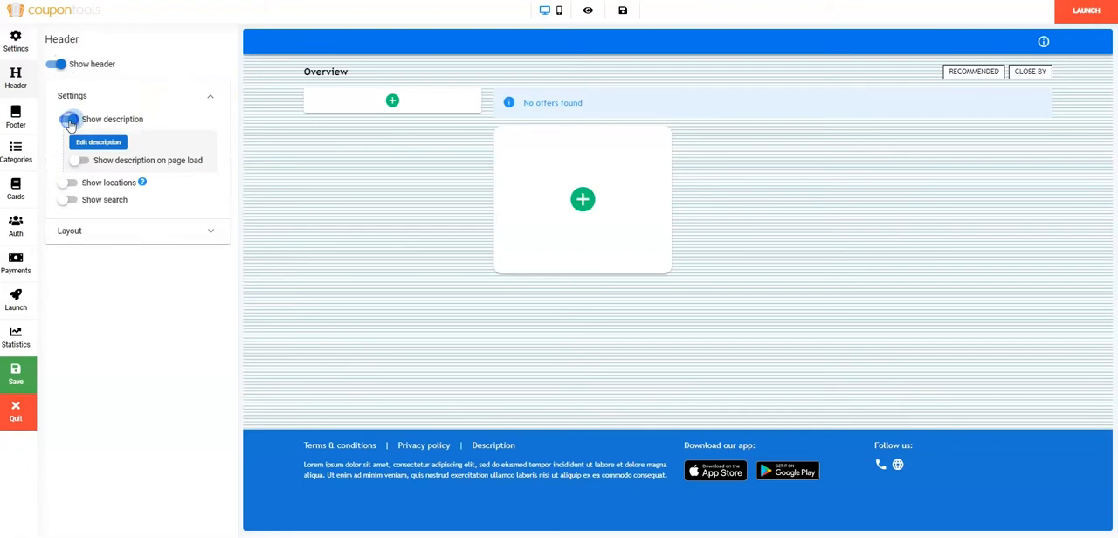
click(72, 185)
click(69, 199)
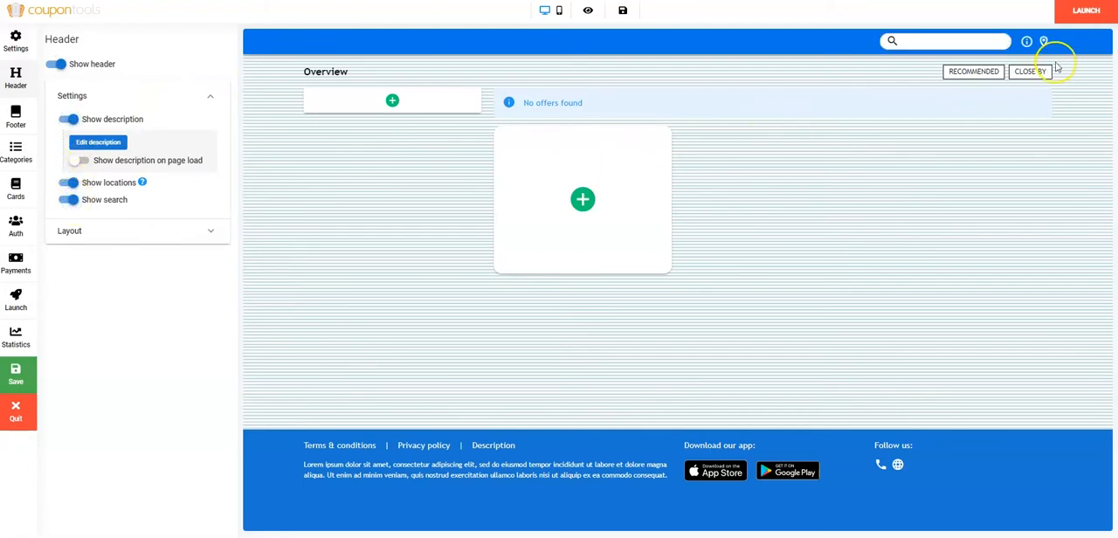
click(74, 120)
click(74, 120)
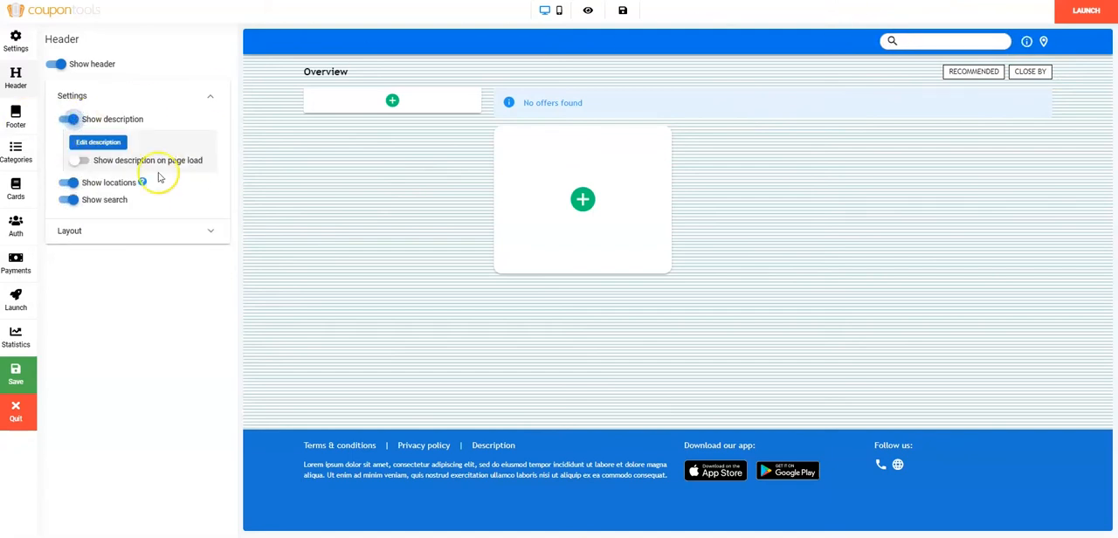
Set the header color to dark navy blue in the header's layout settings.
click(210, 232)
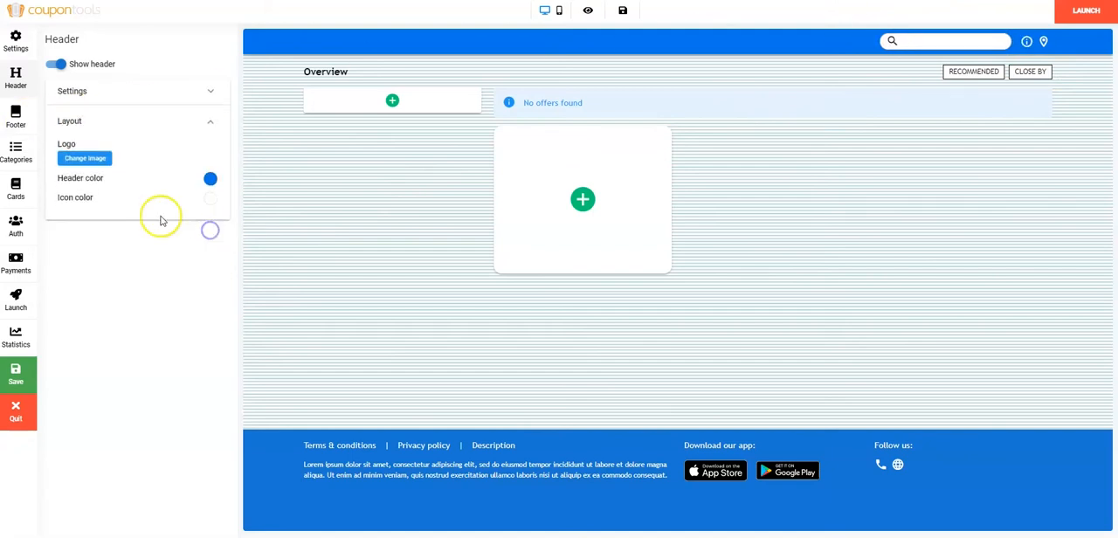
click(97, 161)
click(742, 314)
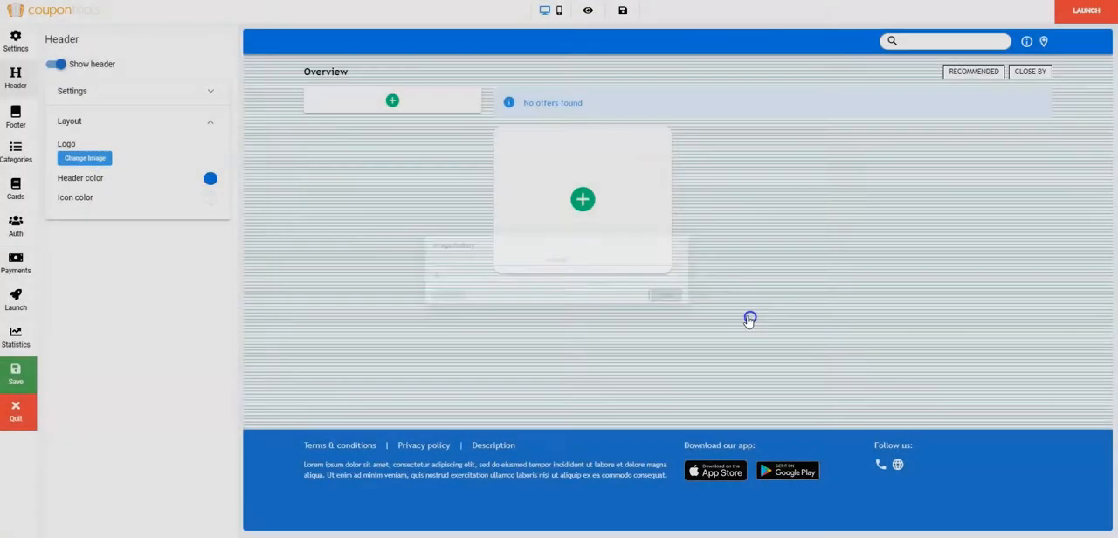
click(209, 179)
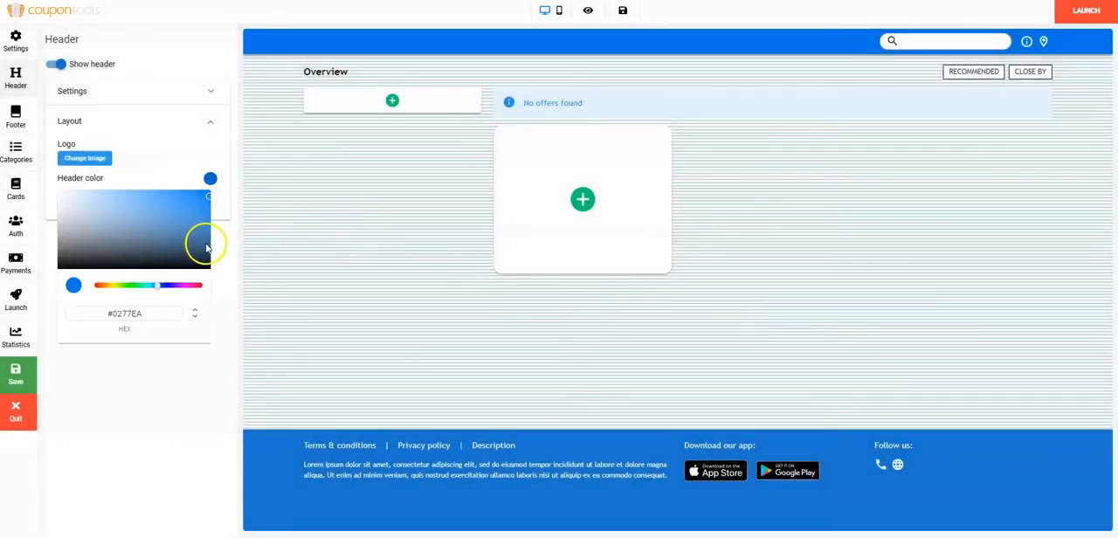
click(207, 248)
click(217, 199)
Set the header's icon color to green.
click(211, 197)
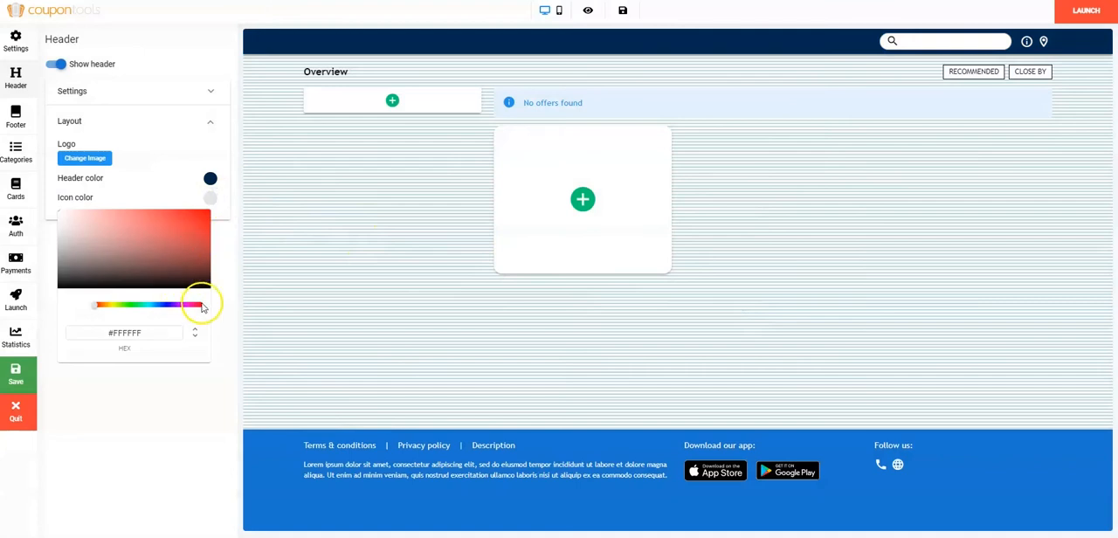
click(202, 228)
click(222, 347)
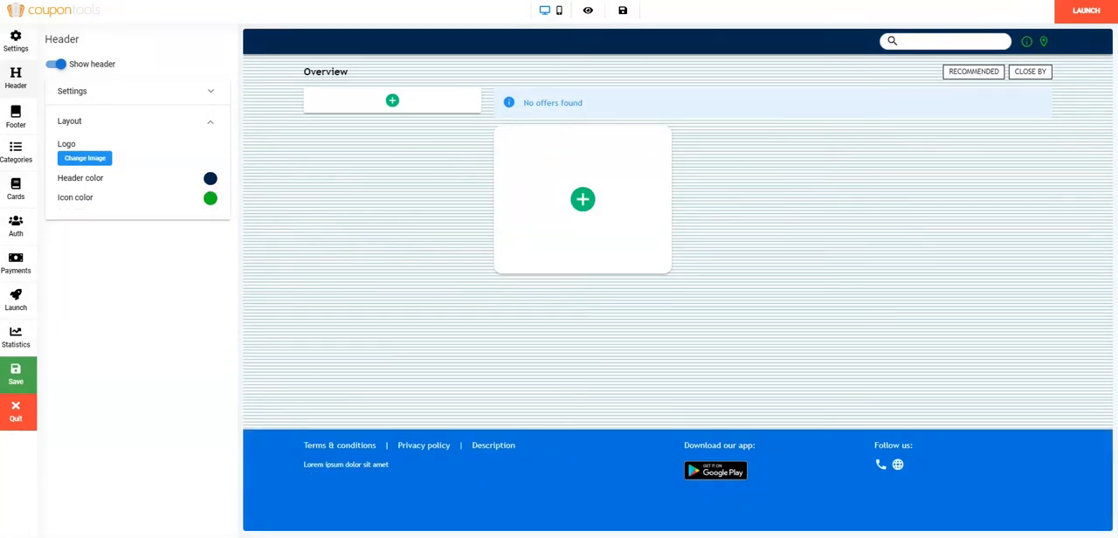
Hide the directory's footer and show it again.
click(15, 118)
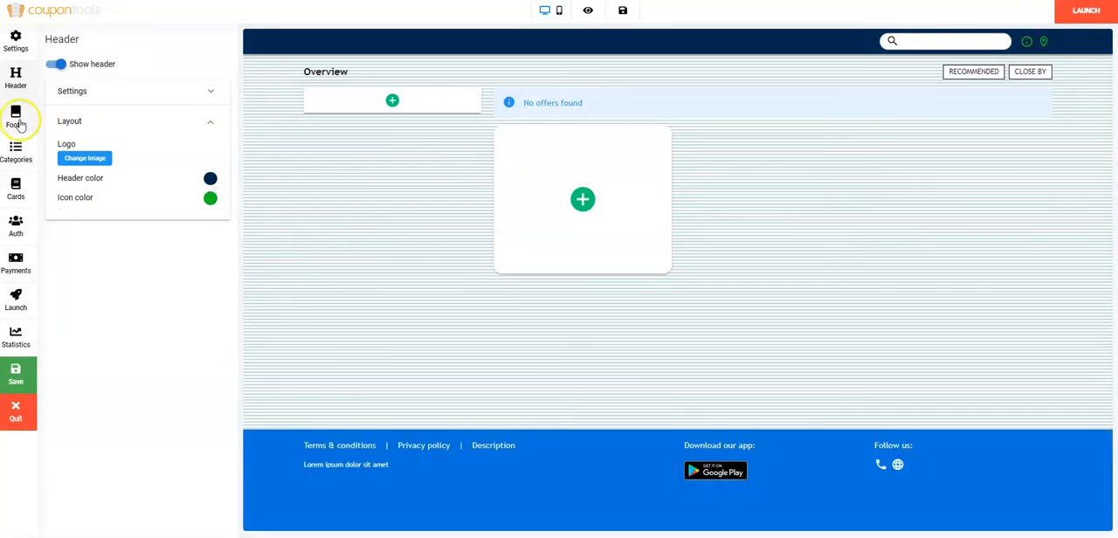
click(56, 64)
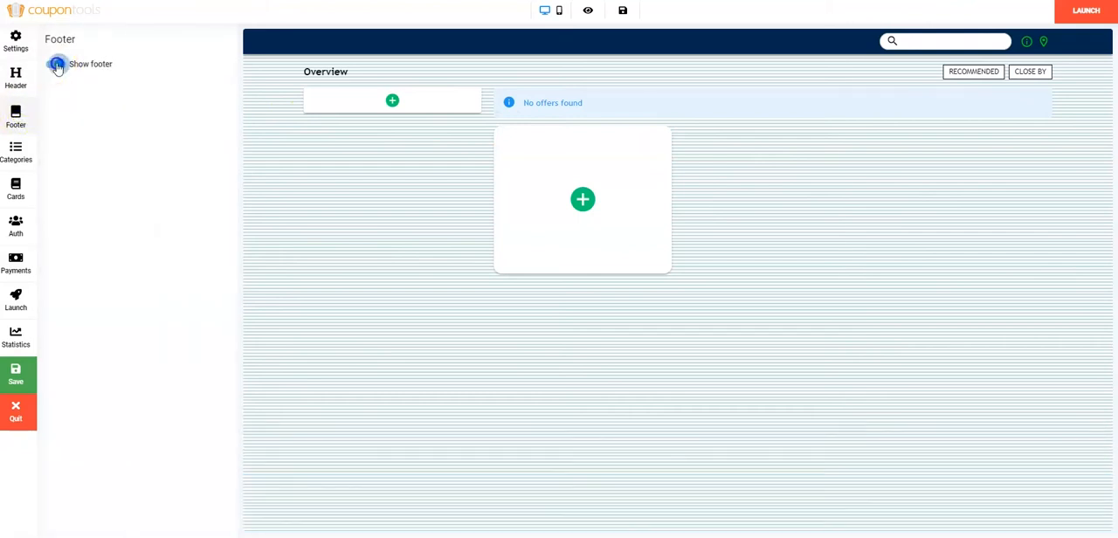
click(56, 64)
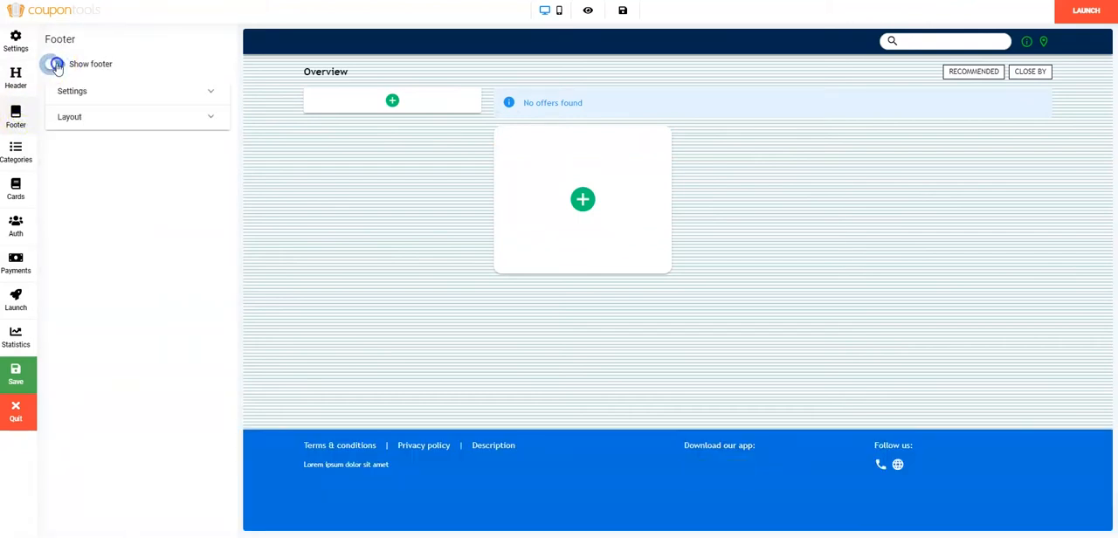
Edit the footer text to read "Lorem ipsum dolor sit amet ...".
click(211, 92)
click(206, 153)
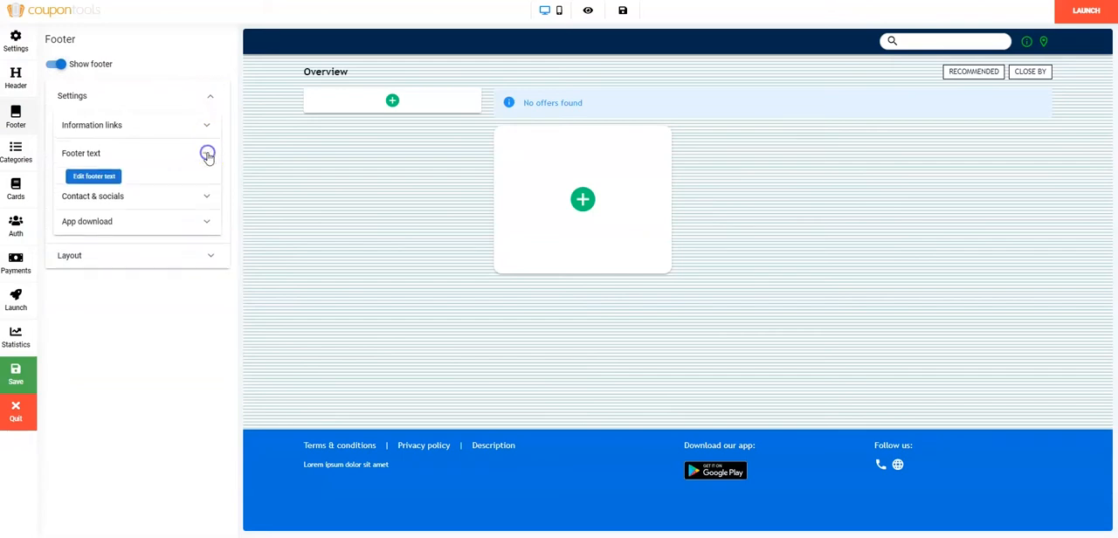
click(96, 179)
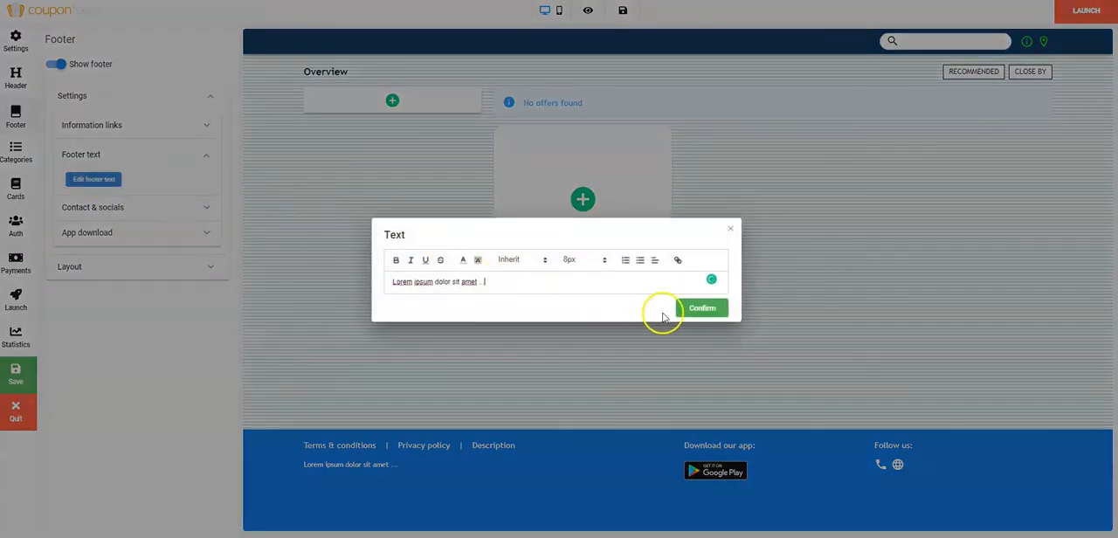
click(692, 309)
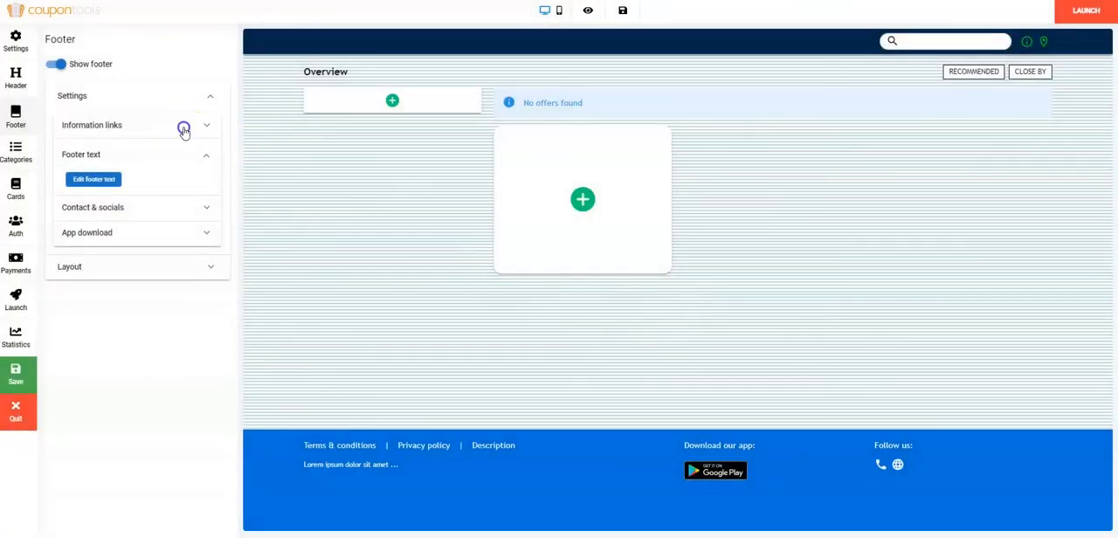
Turn the footer's Terms & Conditions information link off and back on.
click(184, 130)
click(73, 152)
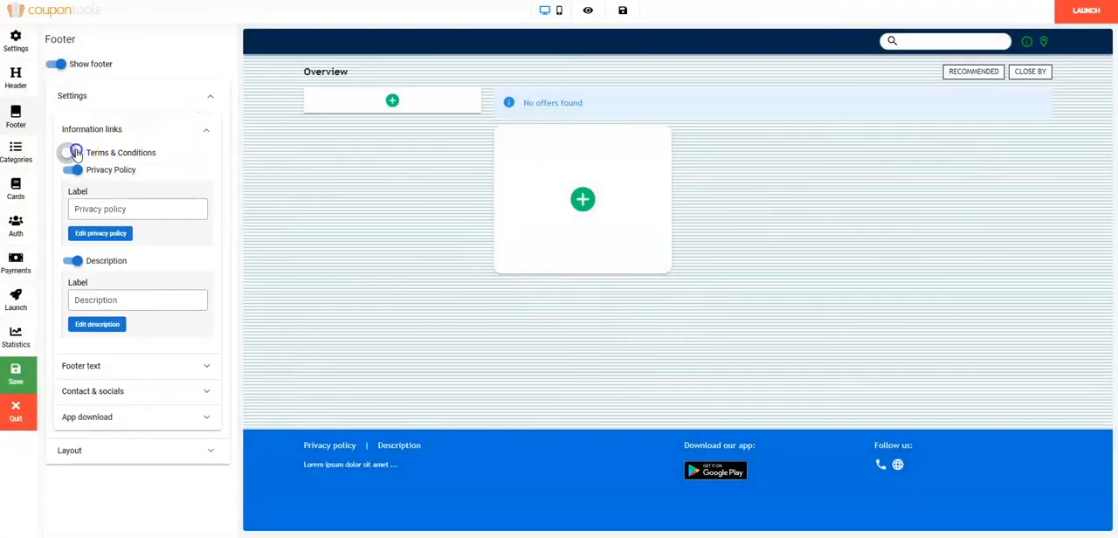
click(76, 153)
Set the directory's description to "Text" and preview it from the header's information icon.
click(100, 397)
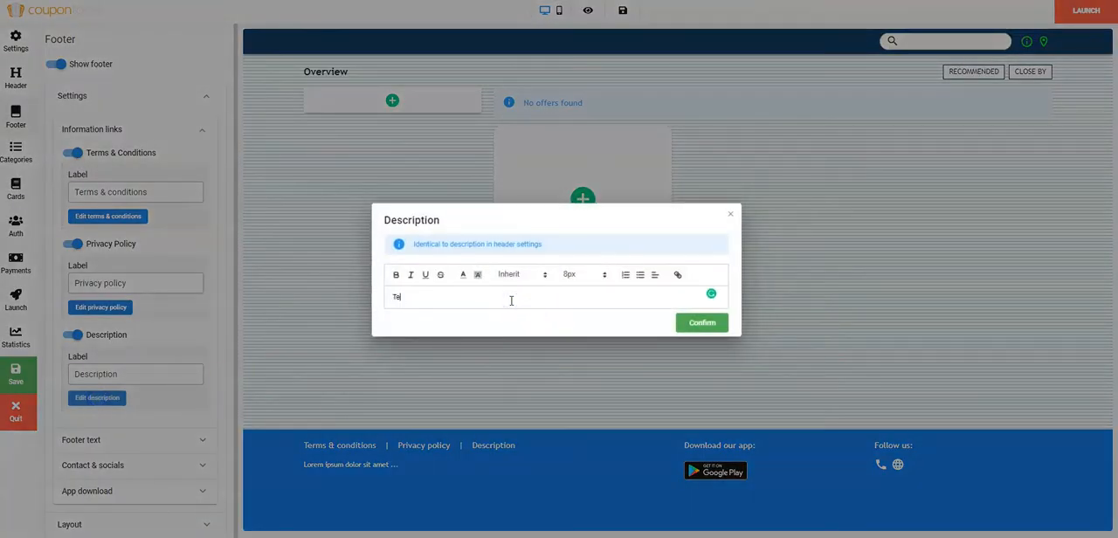
click(689, 339)
click(980, 71)
click(1027, 42)
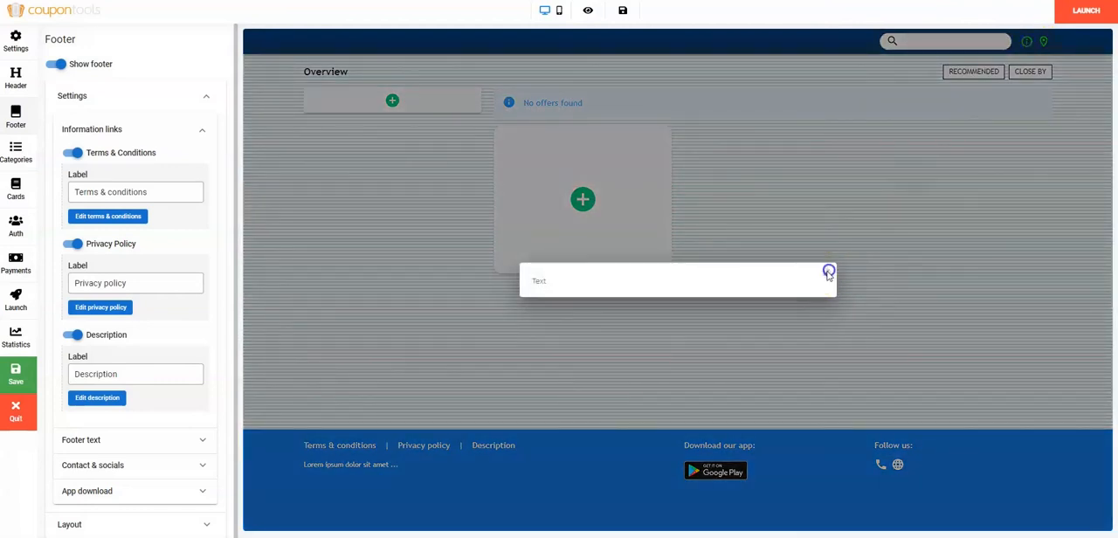
click(819, 273)
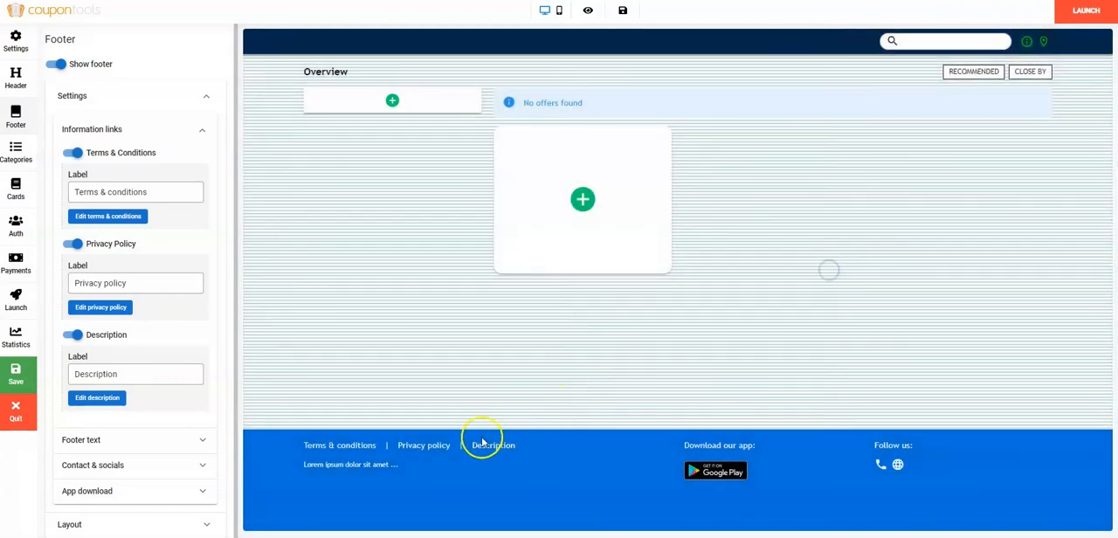
click(114, 465)
click(114, 415)
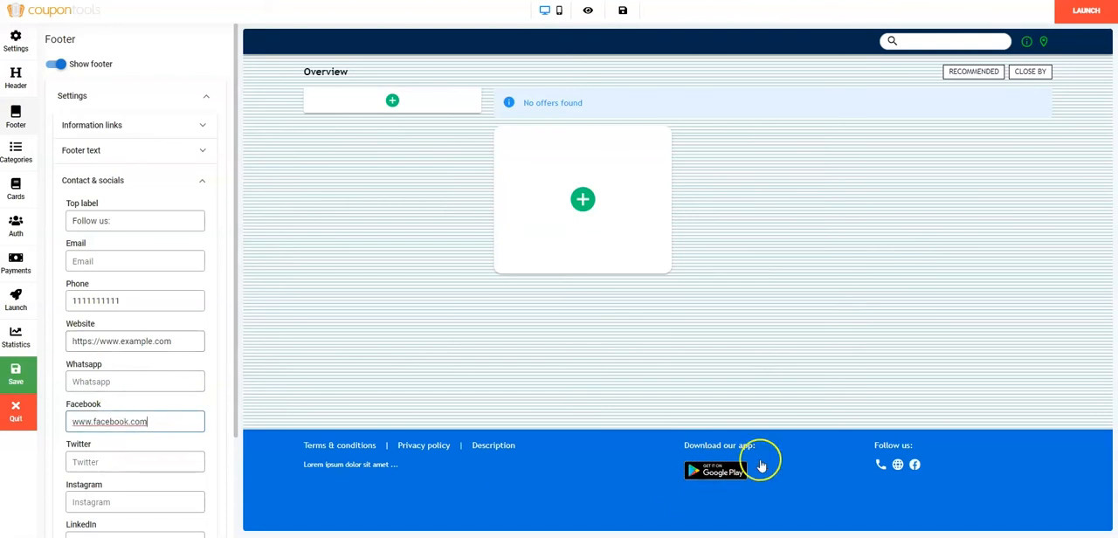
key(ctrl+a)
key(BackSpace)
scroll(144, 407, down, 2)
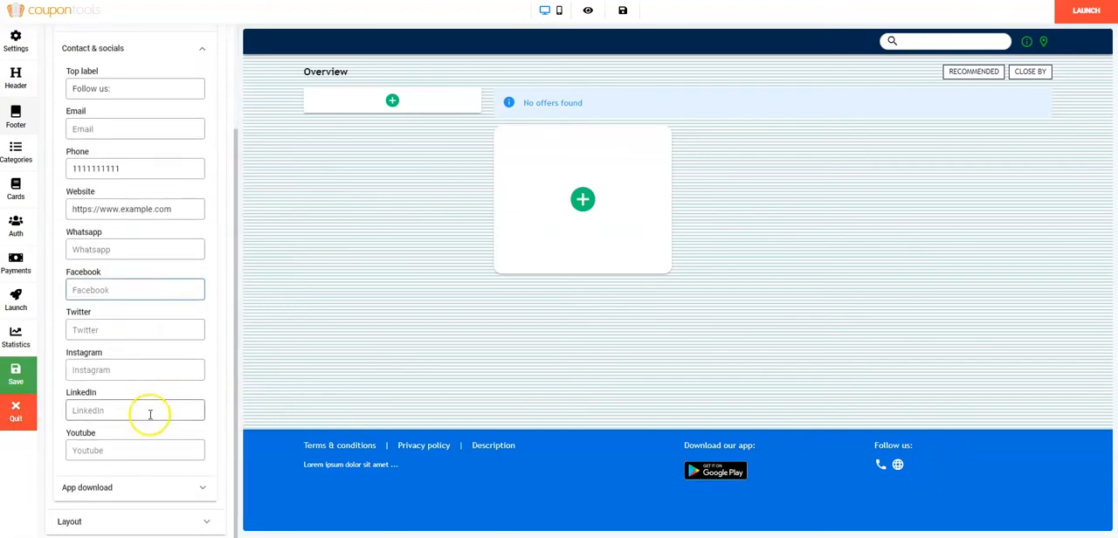
click(193, 498)
click(142, 285)
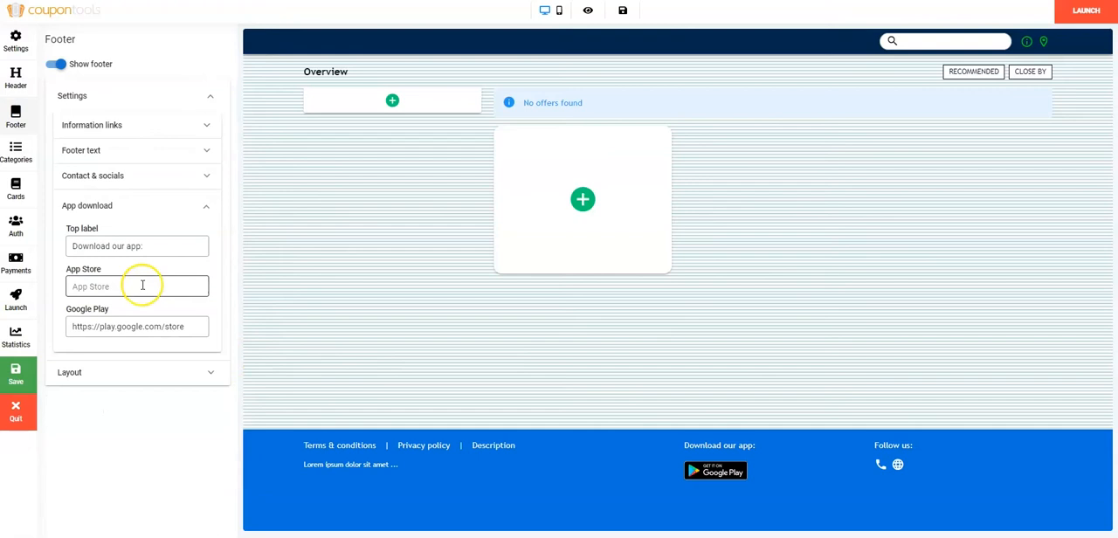
text(www.apple.com)
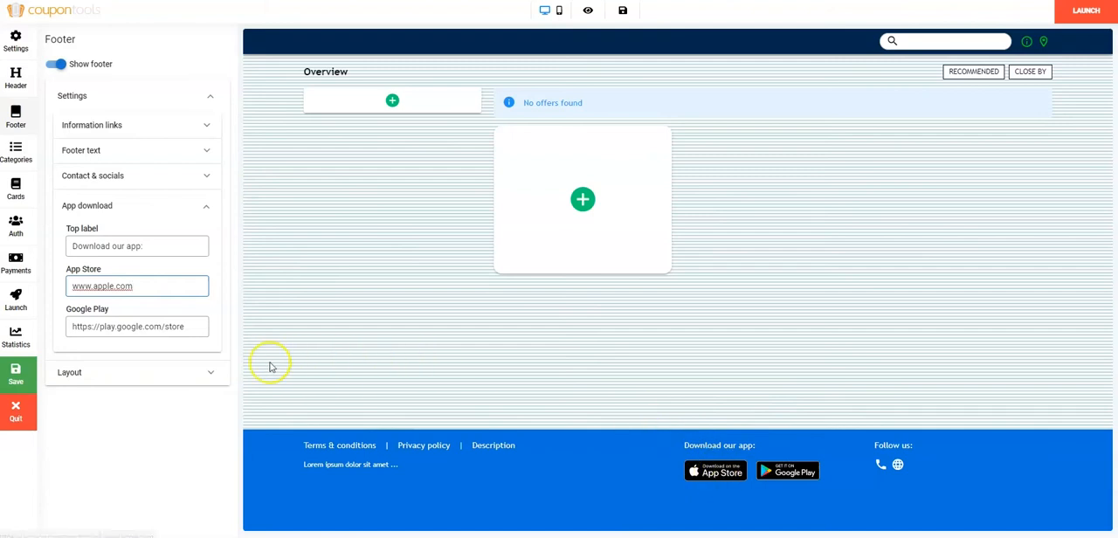
Set the footer layout to Style 2 and darken its background color to navy blue.
click(209, 374)
click(202, 169)
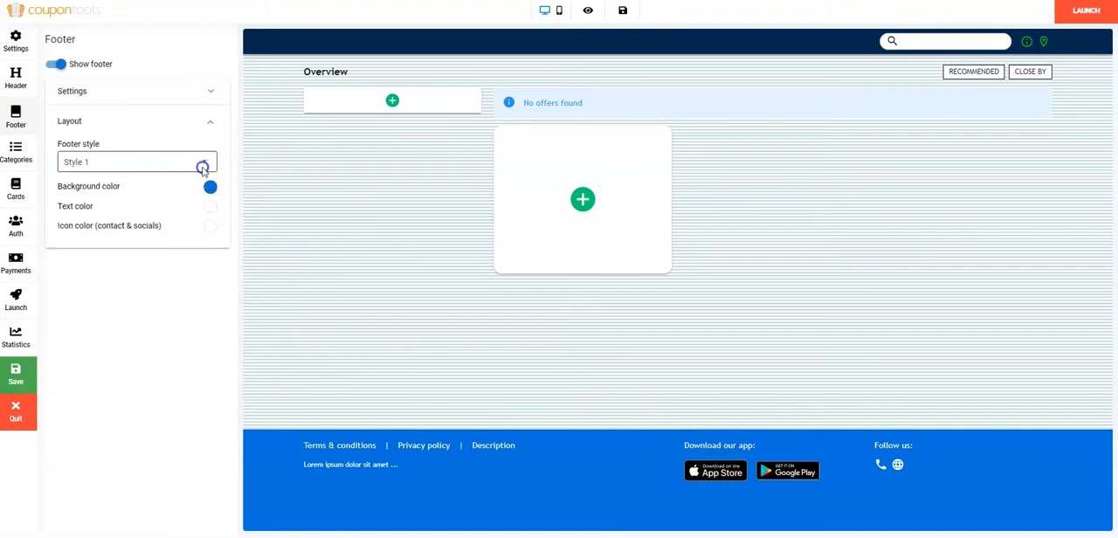
click(163, 187)
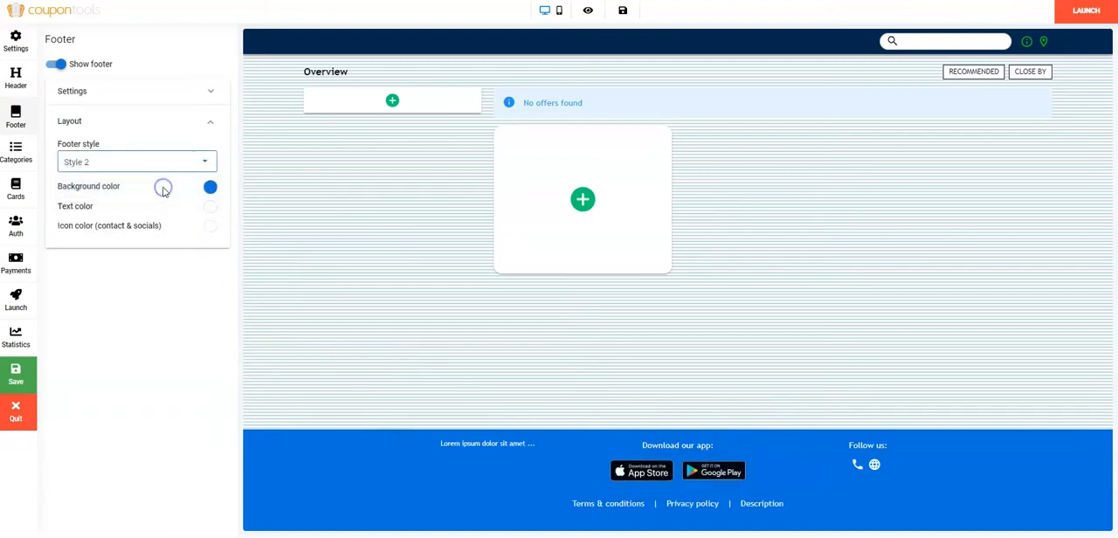
click(211, 189)
drag(207, 212, 208, 253)
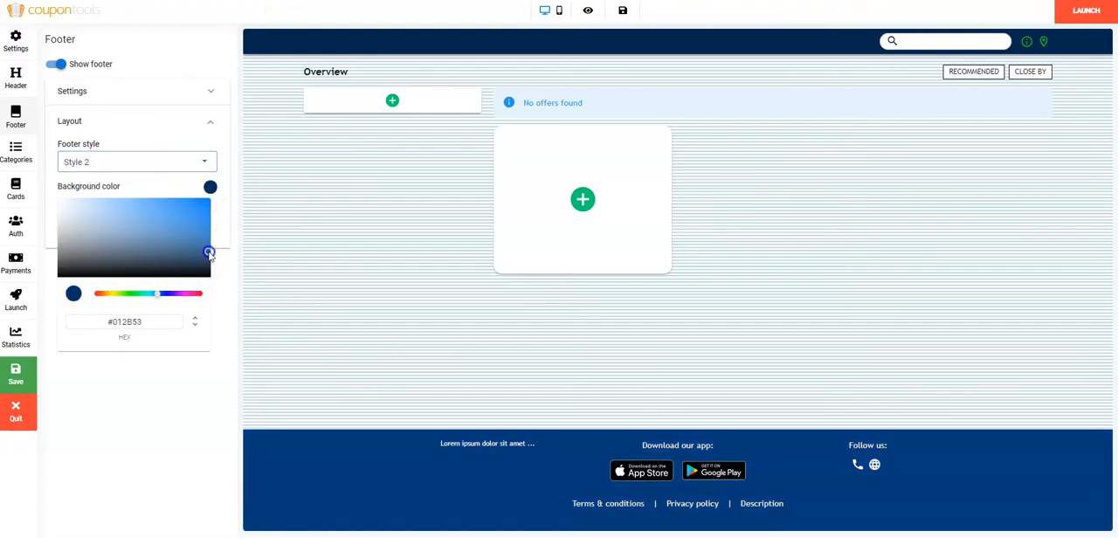
Set the footer's text color to pale pink #E5CDCD and its contact and social icon color to crimson.
click(213, 207)
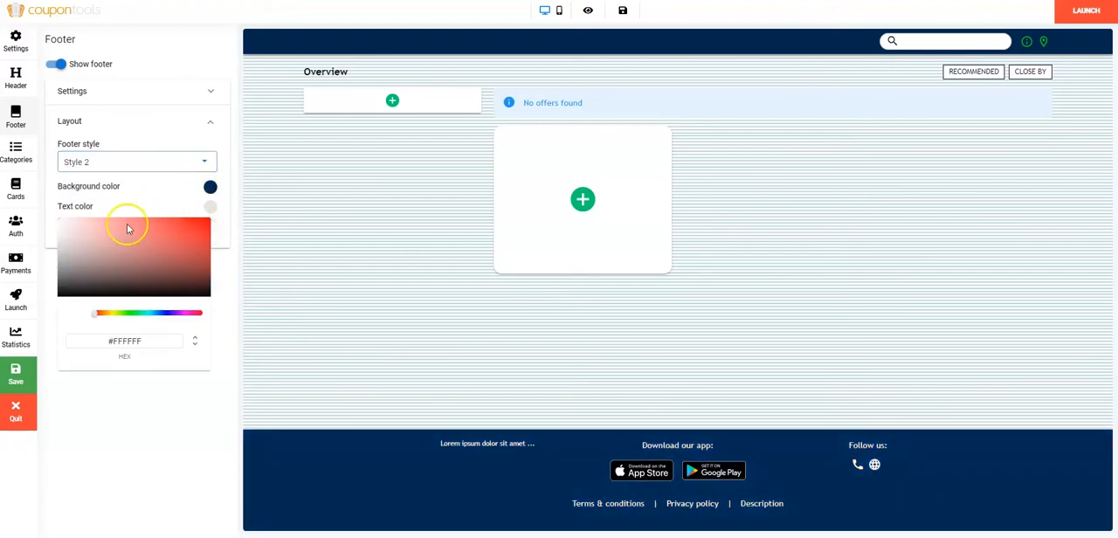
click(74, 225)
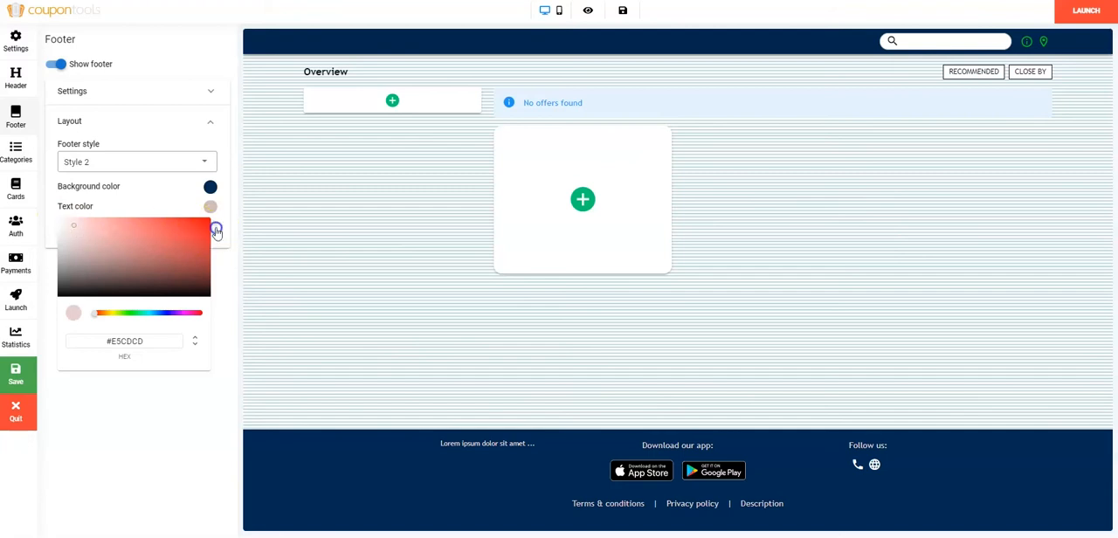
drag(159, 359, 73, 361)
text(#C50A4C)
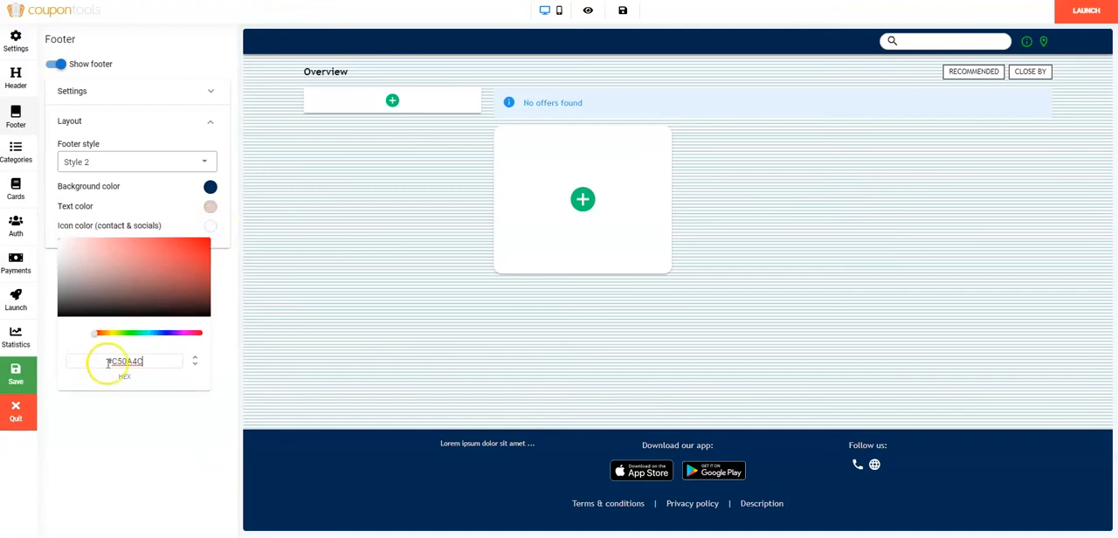
click(183, 409)
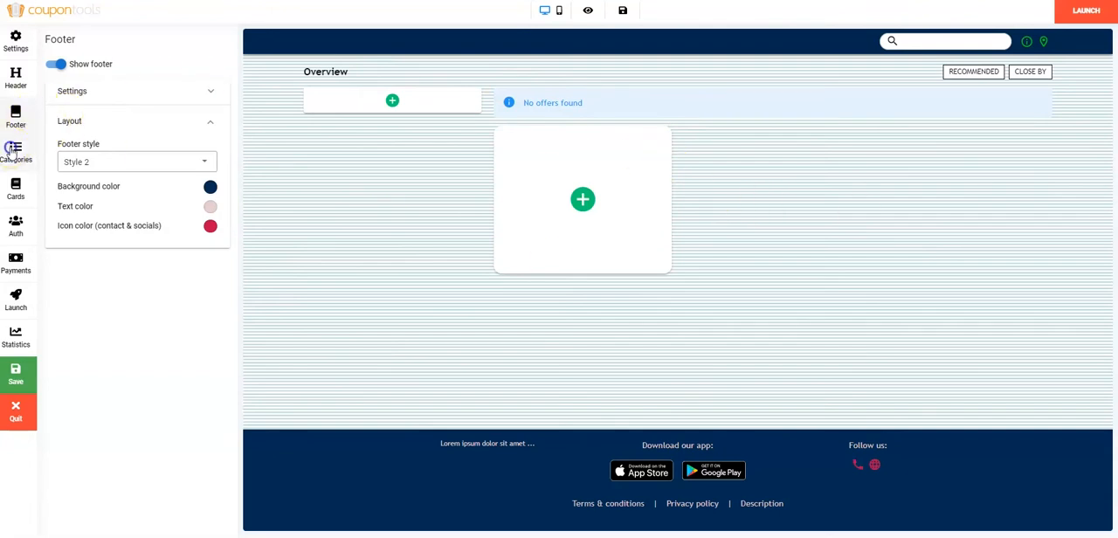
Add a category named Cat1 to the directory.
click(14, 150)
click(89, 127)
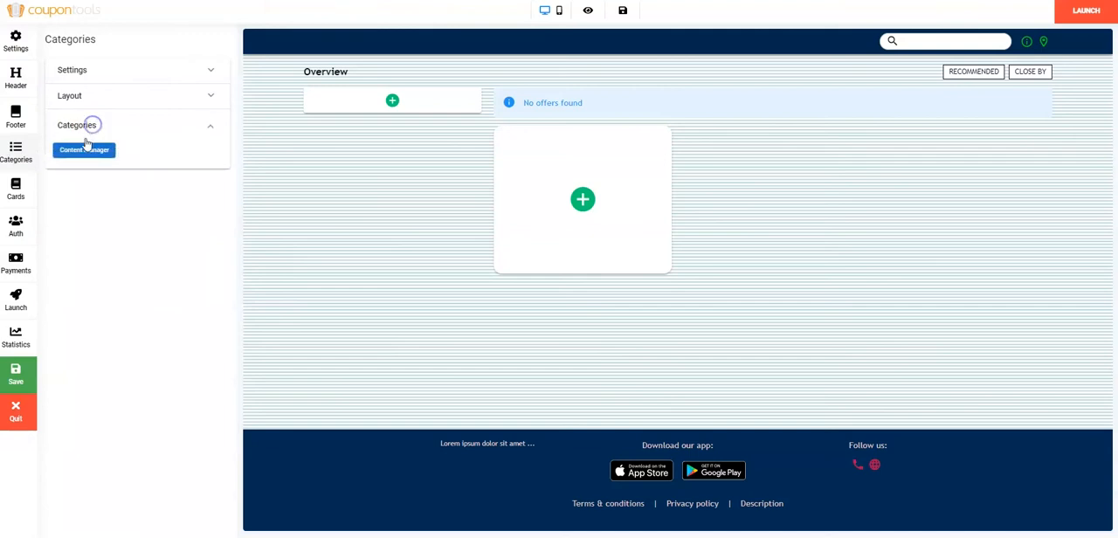
click(391, 102)
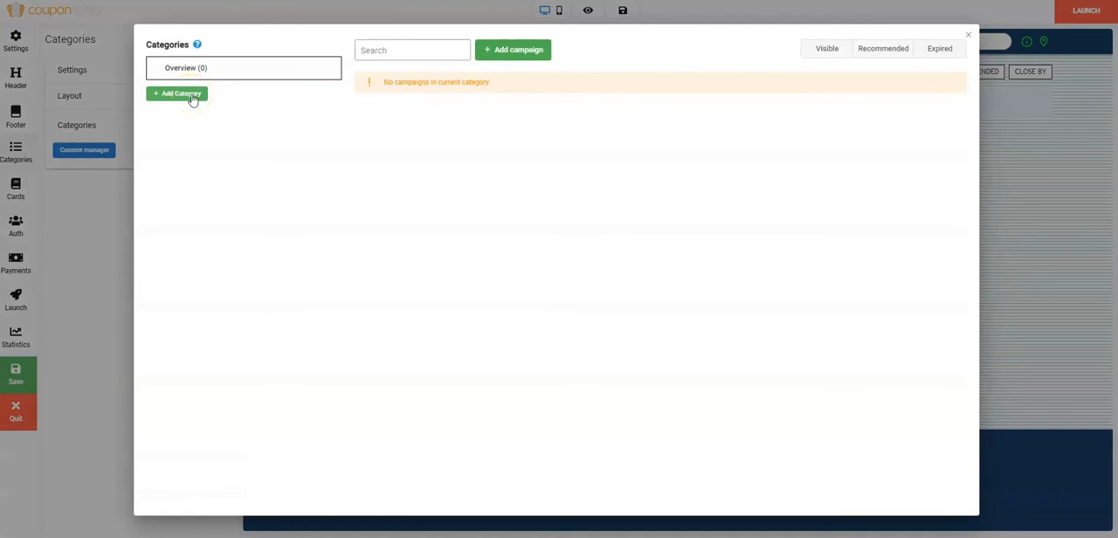
click(191, 94)
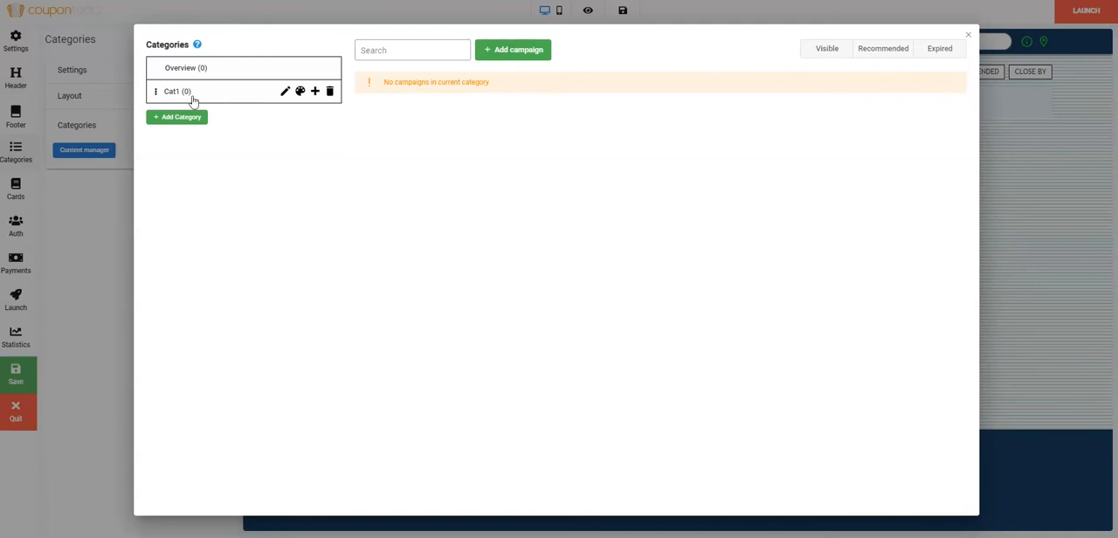
Add a subcategory Sub 1 under Cat1 and a nested subcategory Sub 2 under Sub 1.
click(313, 94)
click(224, 112)
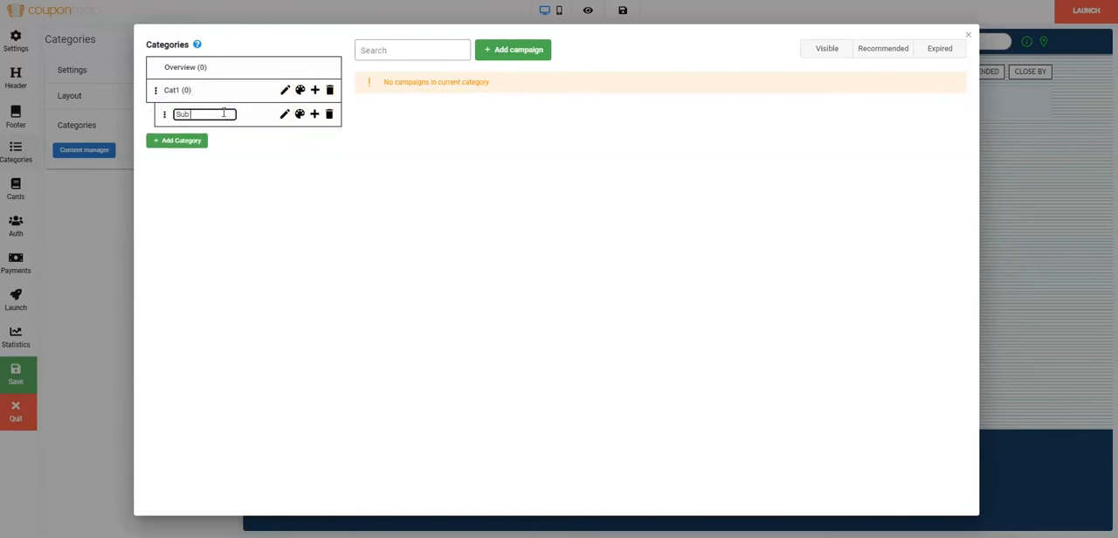
click(315, 115)
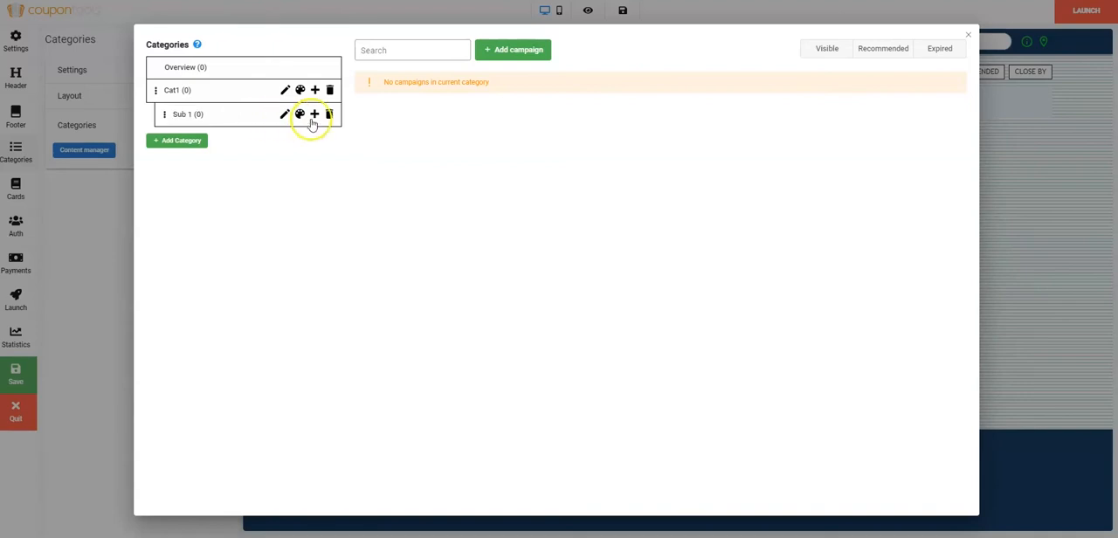
click(214, 137)
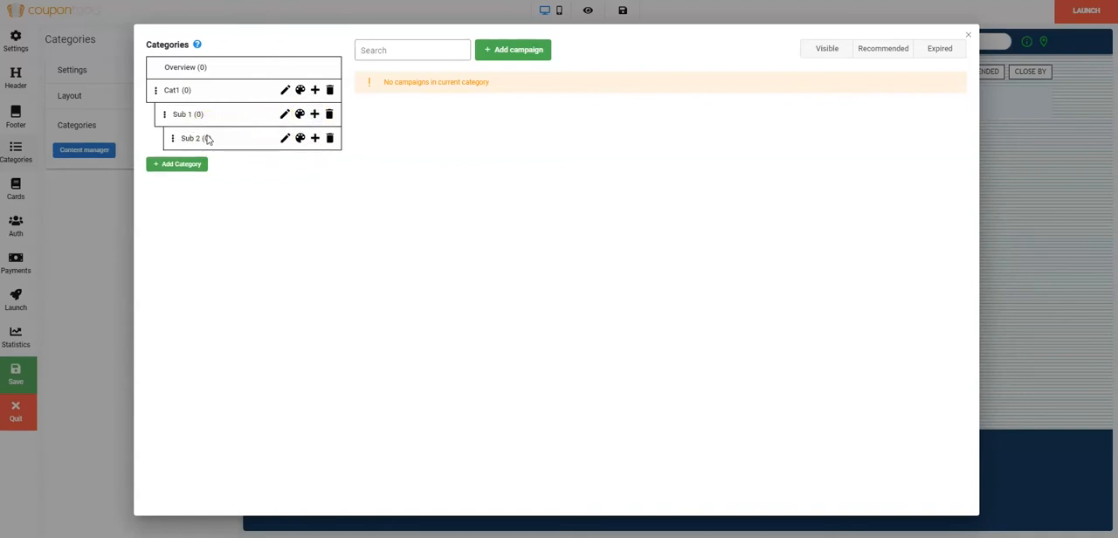
click(967, 35)
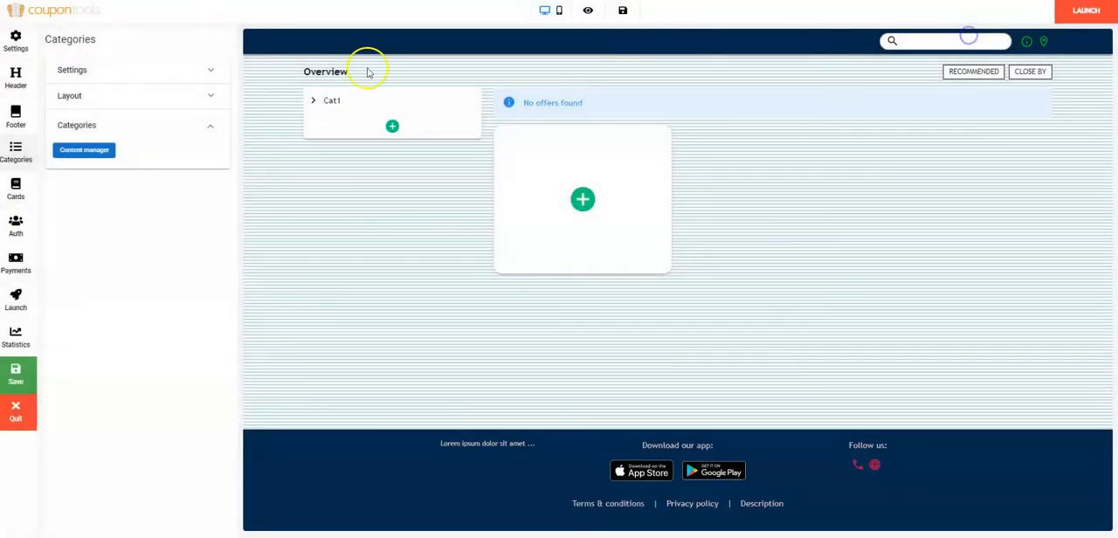
Turn the Recommended and Close by category filters off and back on.
click(113, 77)
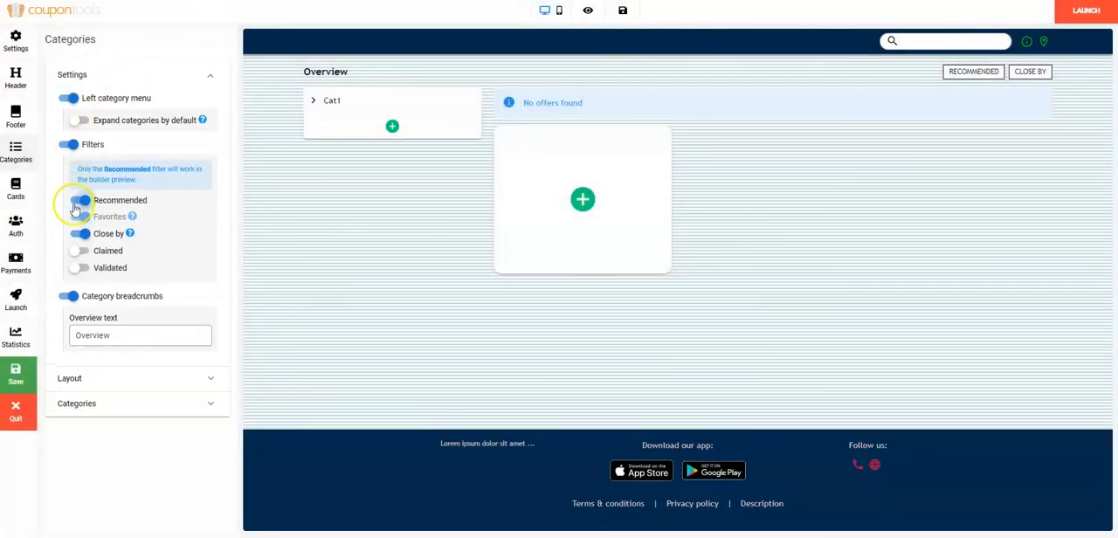
click(73, 144)
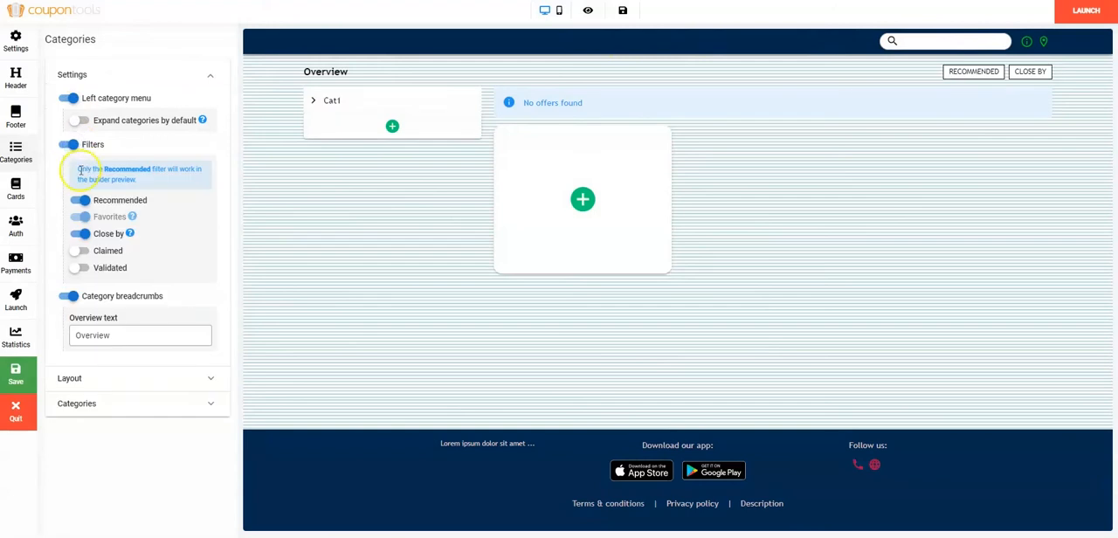
click(79, 203)
click(79, 203)
click(82, 234)
click(85, 235)
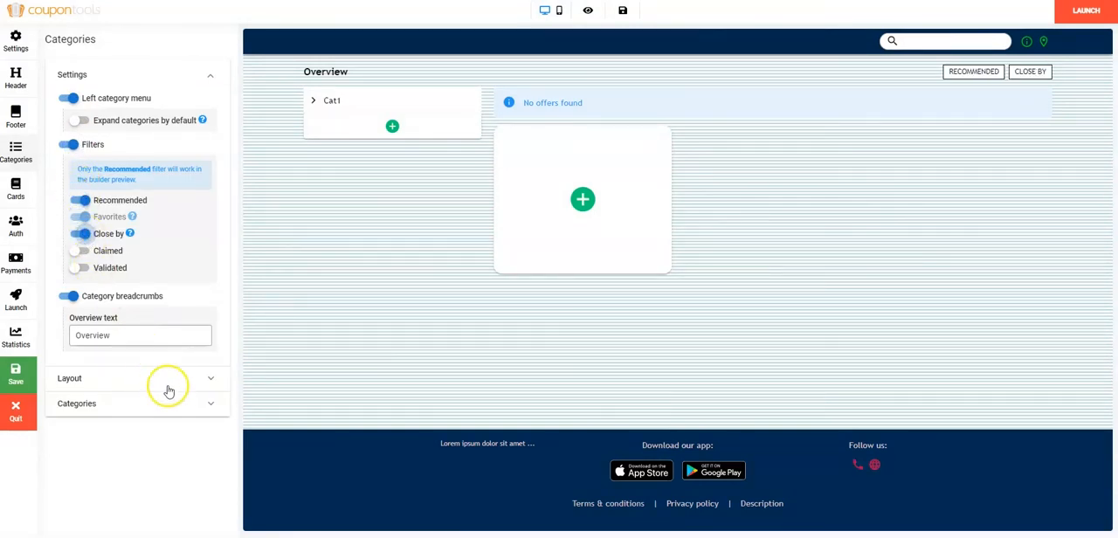
Set the background color of the left category menu to red in the categories layout.
click(211, 382)
click(110, 182)
click(203, 187)
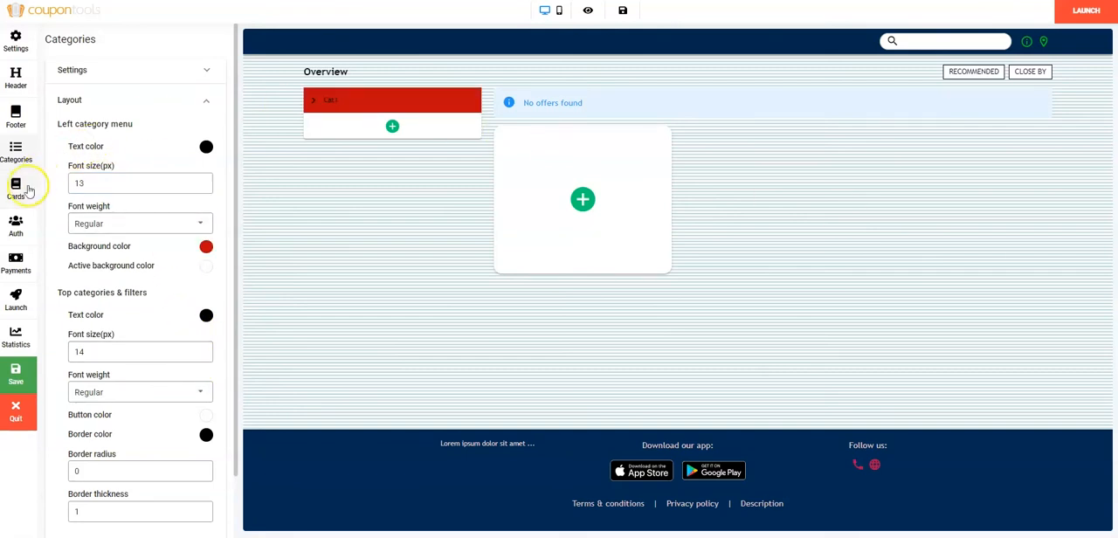
Add the coupon campaigns Clothes Shop, RetroMovie and Bicycle Shop to the directory's Overview.
click(18, 188)
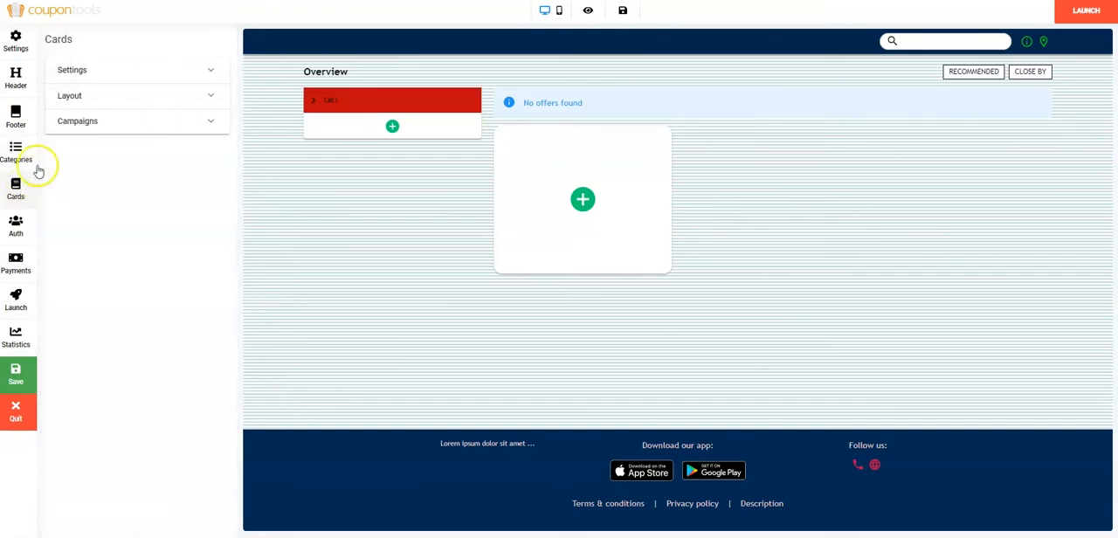
click(101, 128)
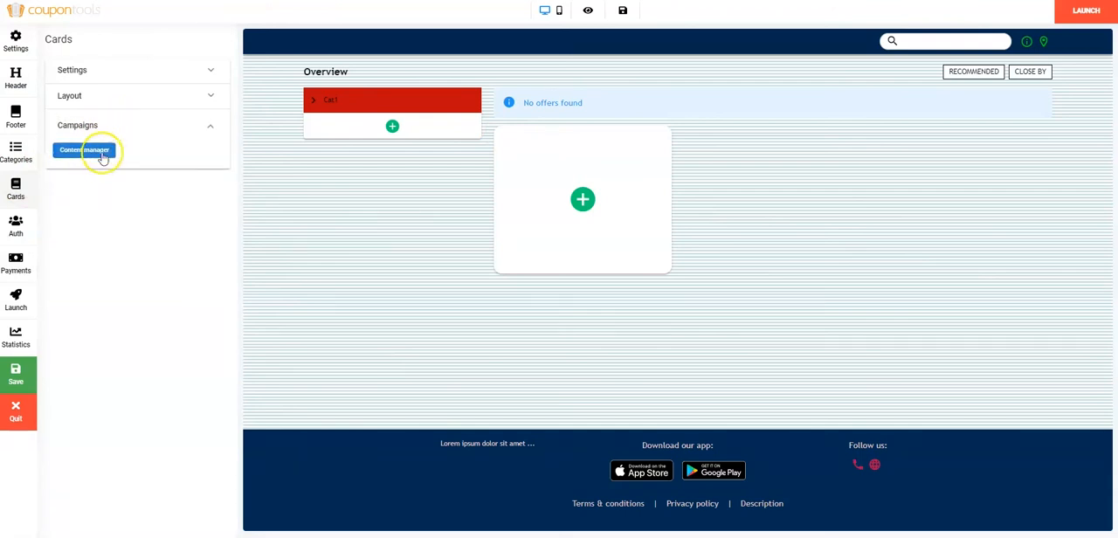
click(584, 200)
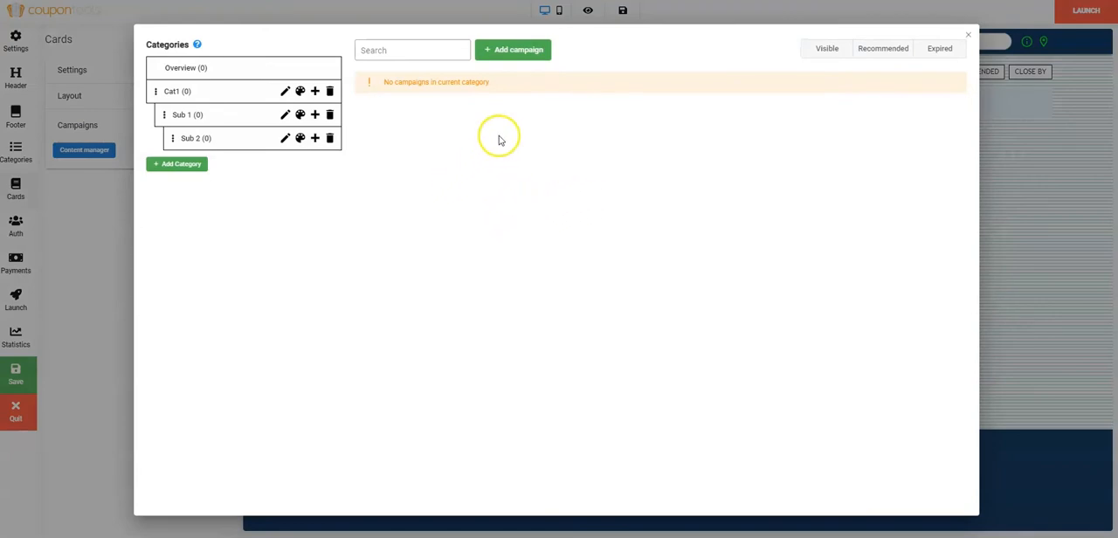
click(538, 58)
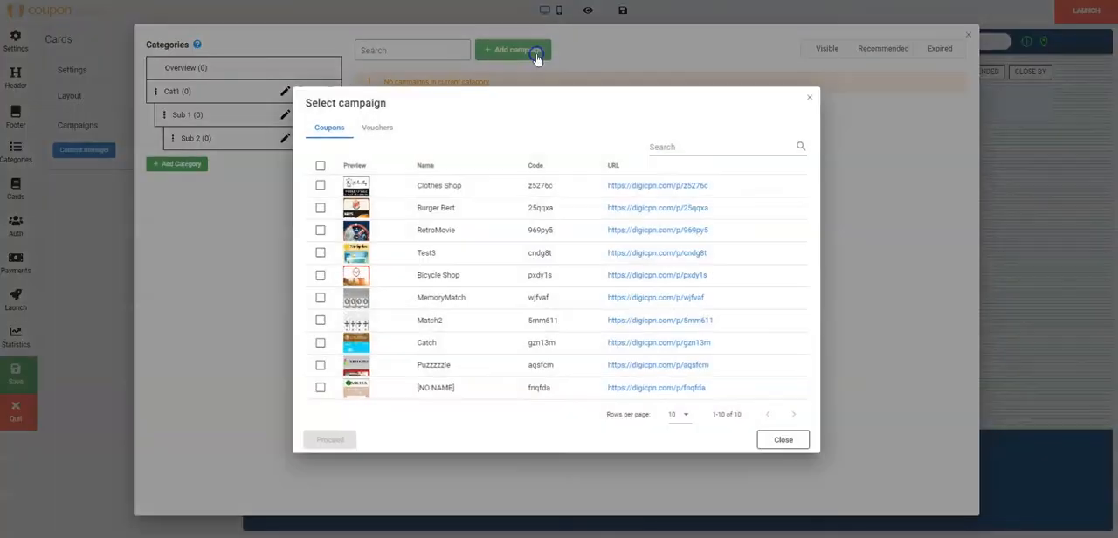
click(697, 146)
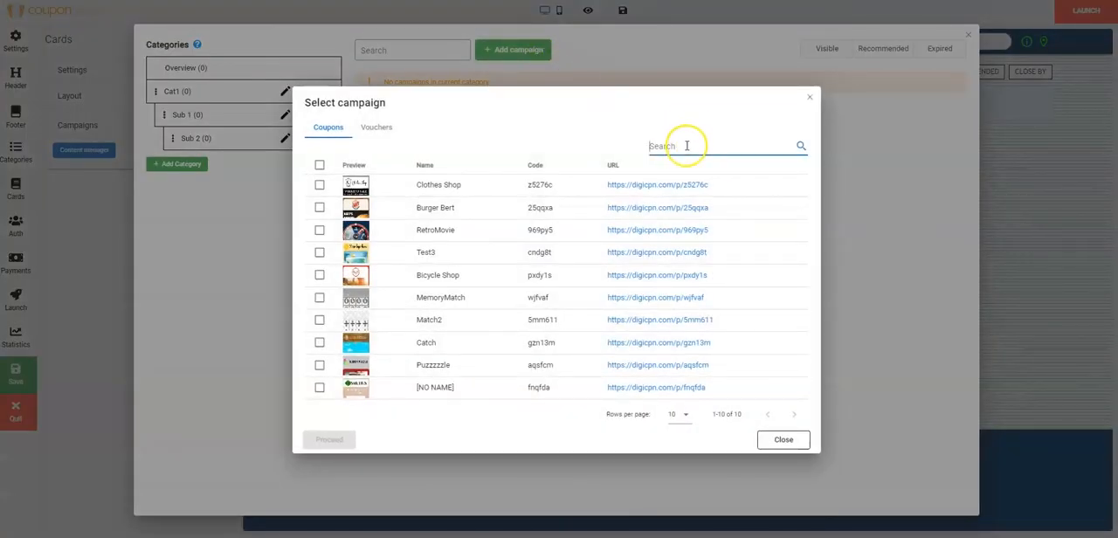
click(322, 187)
click(320, 230)
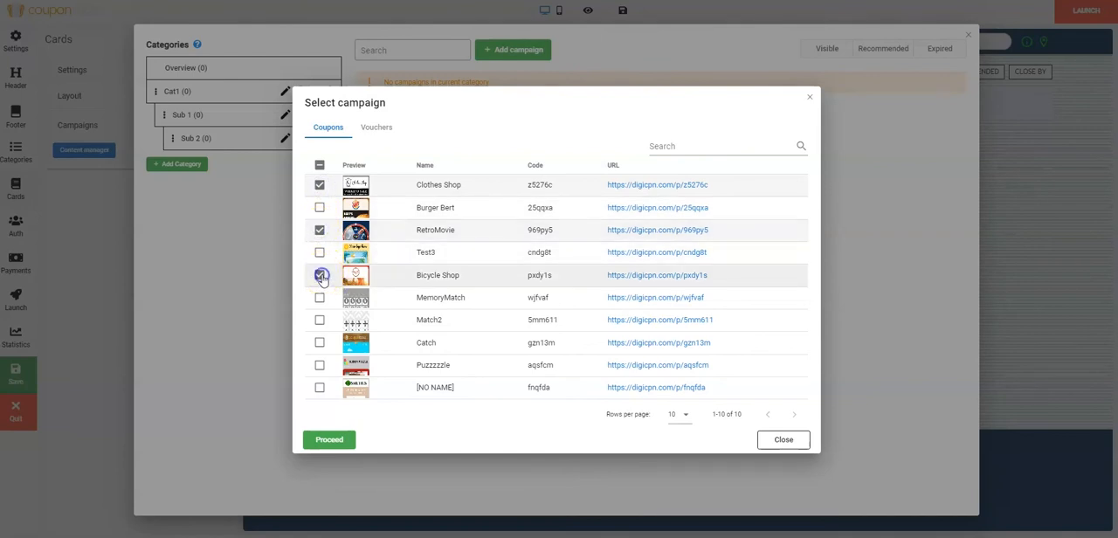
click(329, 440)
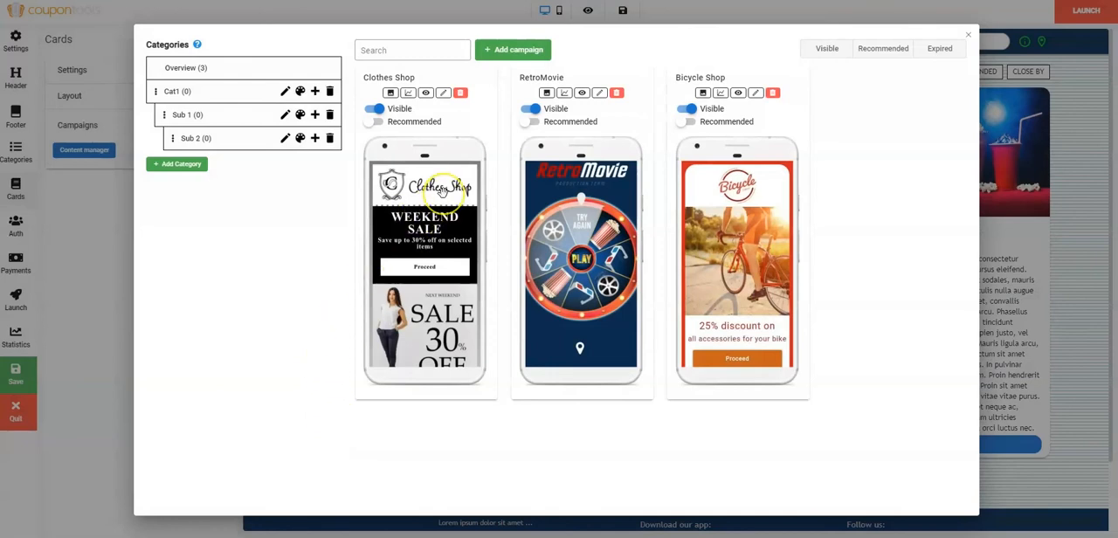
Assign the Clothes Shop campaign to Cat1 and the RetroMovie and Bicycle Shop campaigns to Sub 1.
drag(441, 191, 232, 93)
drag(580, 206, 228, 117)
drag(751, 236, 241, 117)
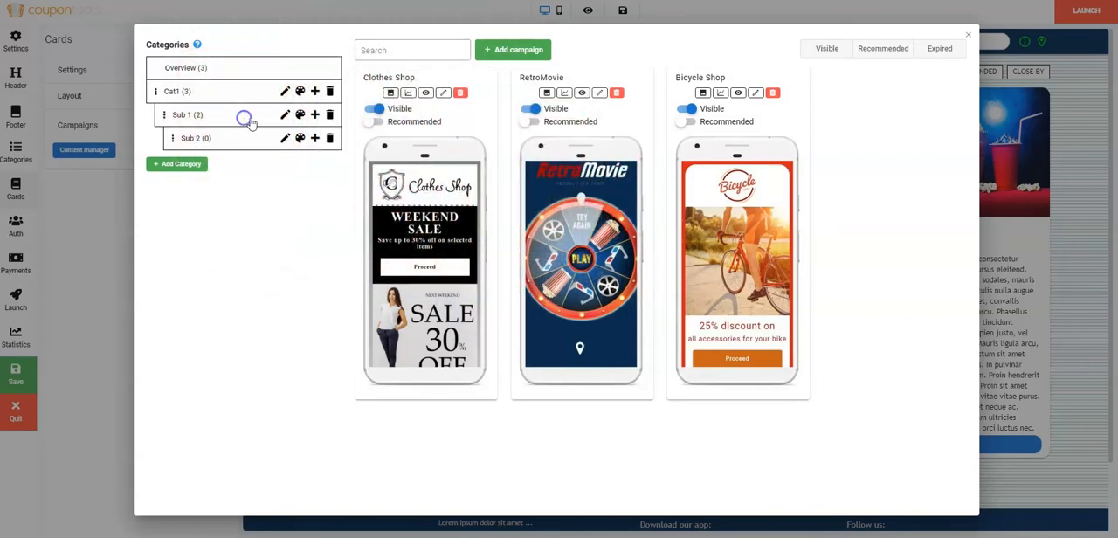
click(968, 38)
Set the order of the coupon cards to Alphabetic (A-Z).
click(208, 72)
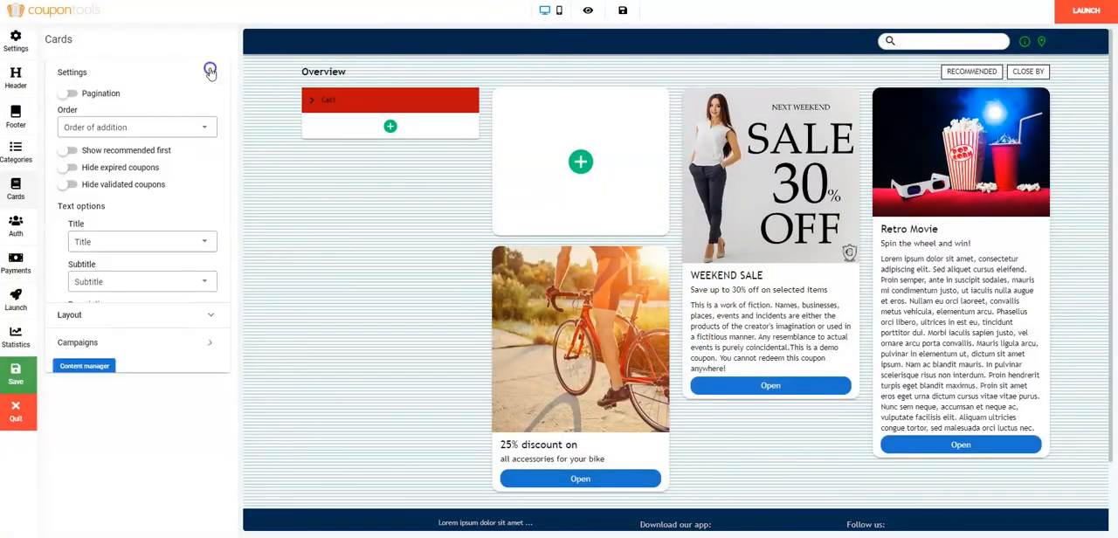
click(160, 131)
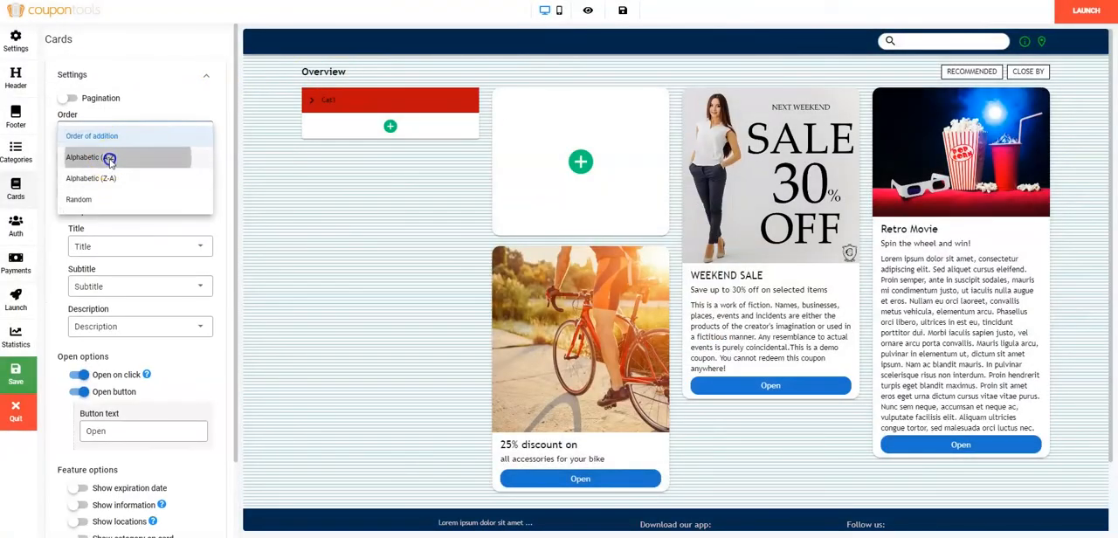
click(109, 160)
Try the cards' open options, keeping Open on click but disabling the Open button, and show the expiration date.
scroll(157, 149, down, 3)
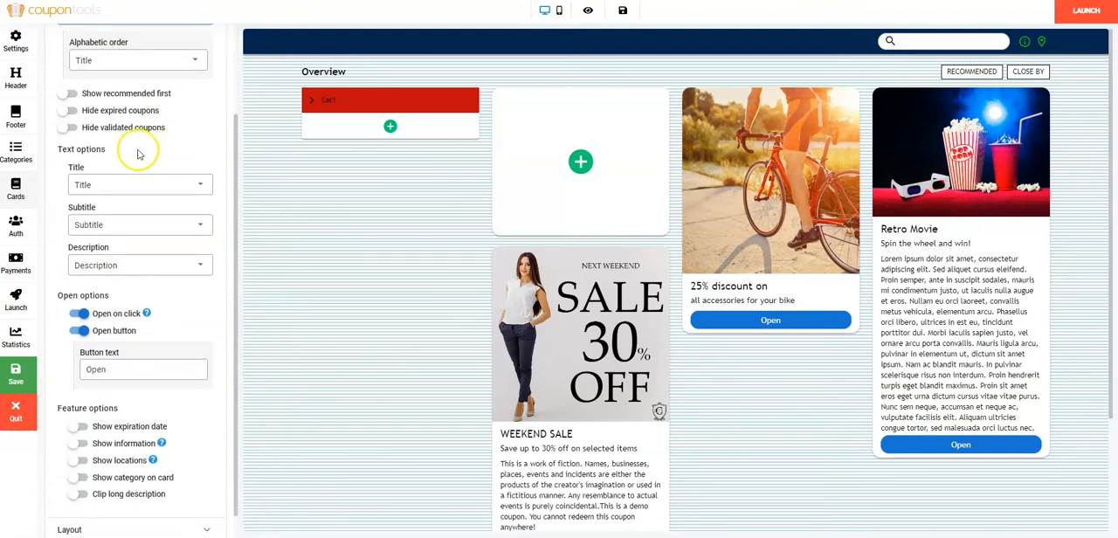
click(82, 314)
click(82, 314)
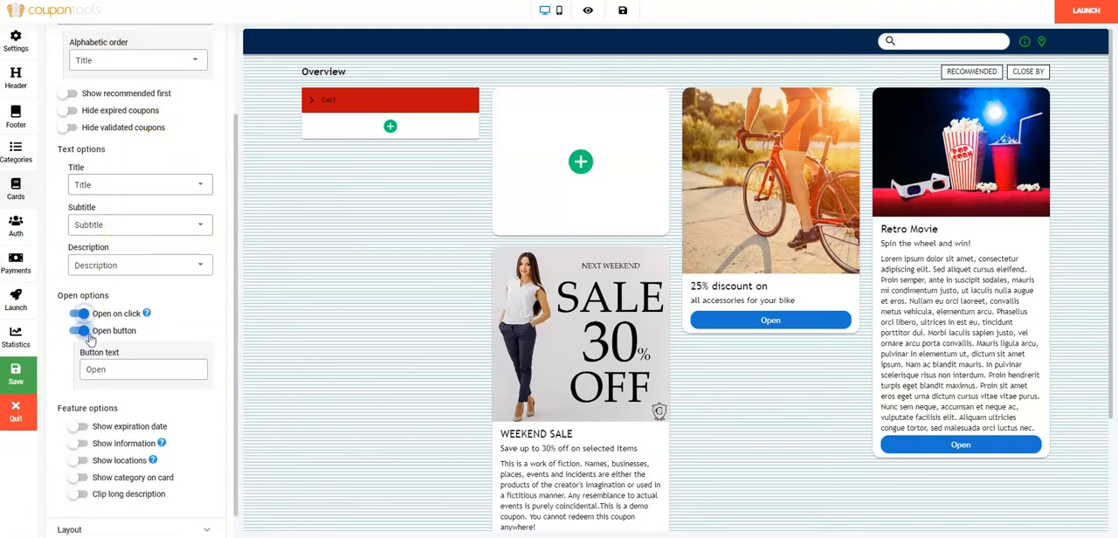
click(88, 336)
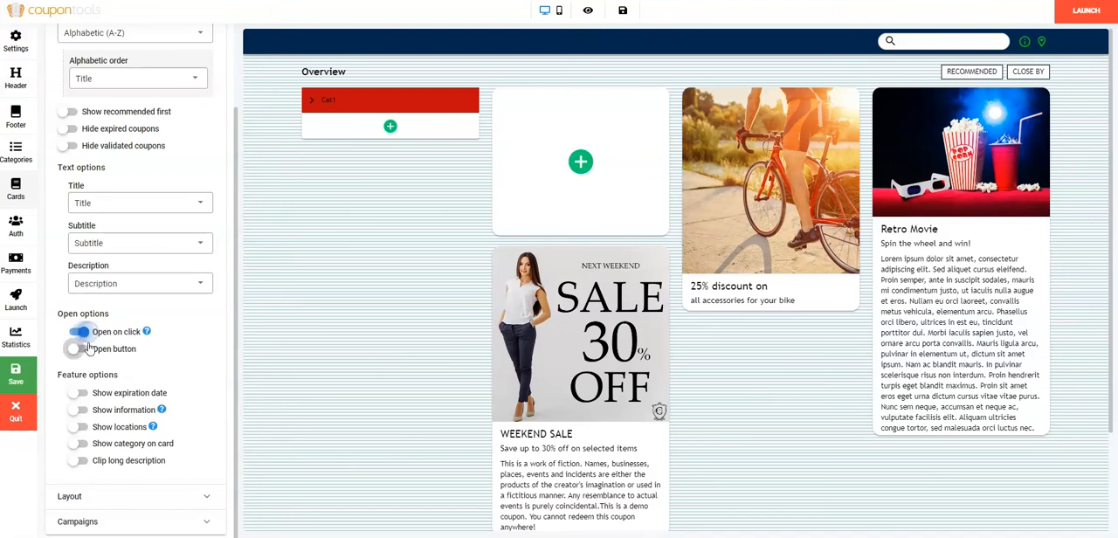
click(79, 395)
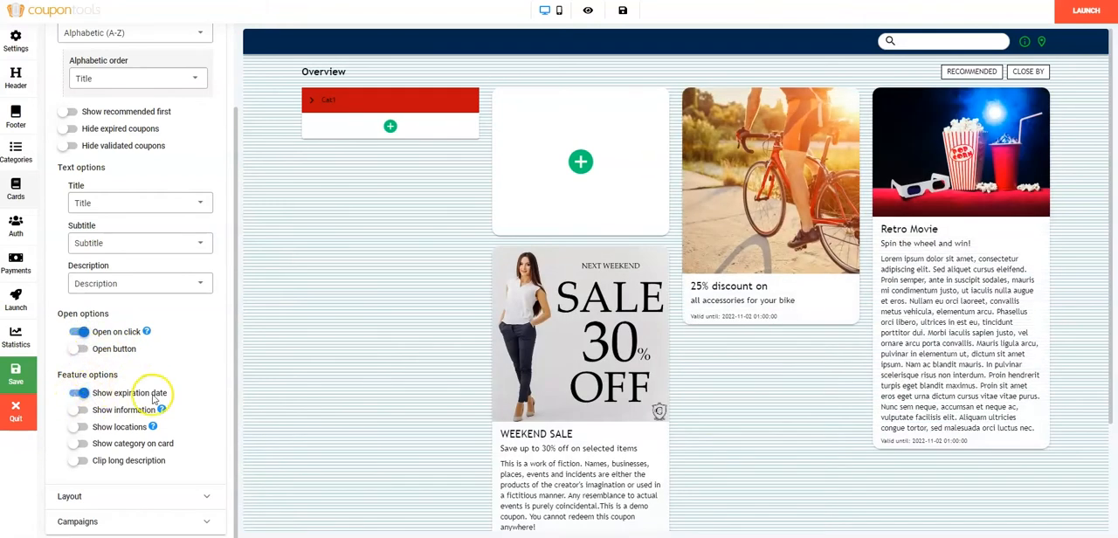
Examine the cards' layout settings, including the border, button and recommended label options.
click(203, 498)
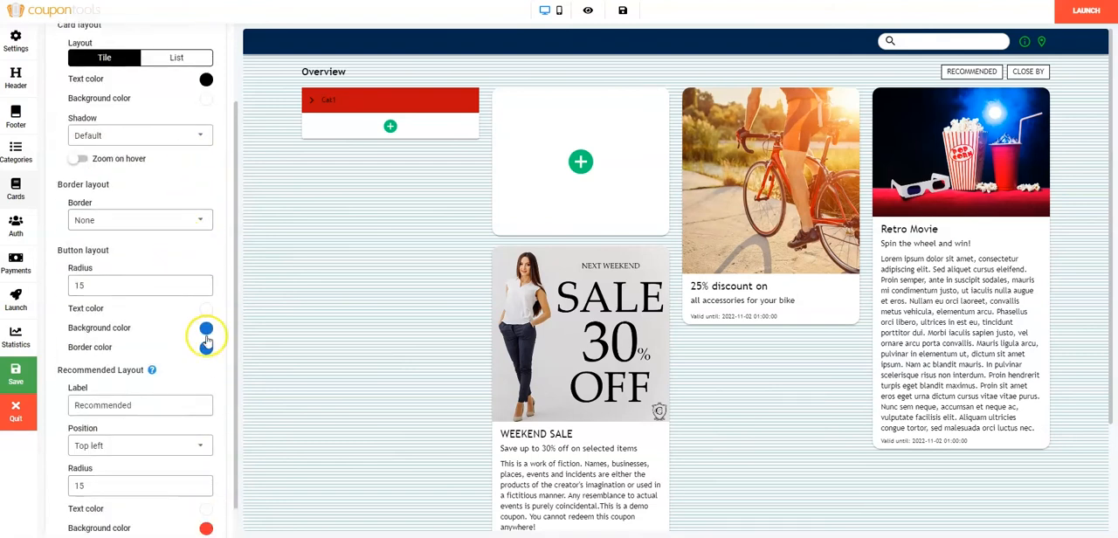
scroll(175, 437, down, 1)
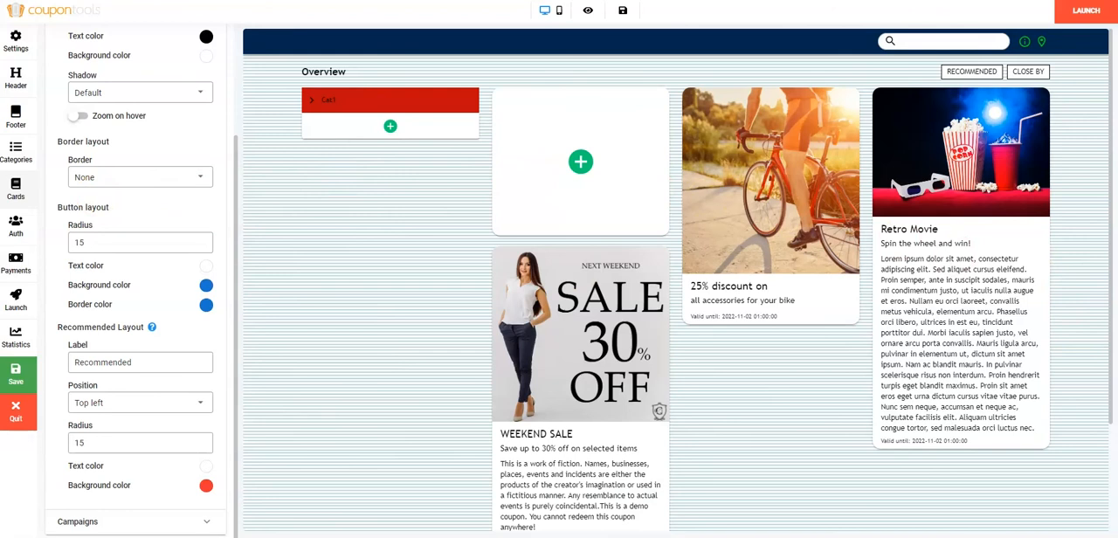
Require authentication for the directory and keep the welcome email after registration enabled.
click(17, 220)
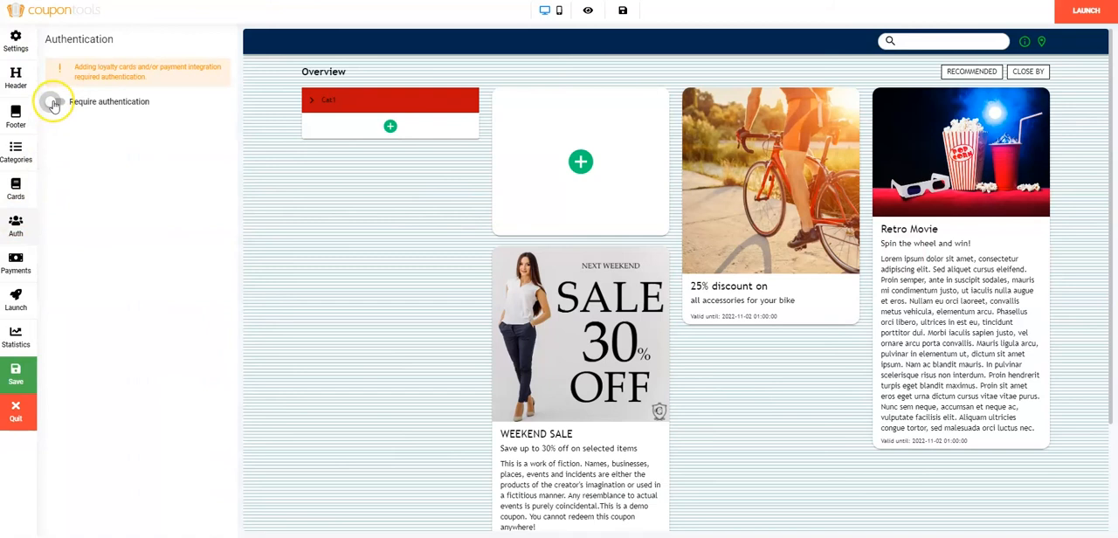
click(54, 103)
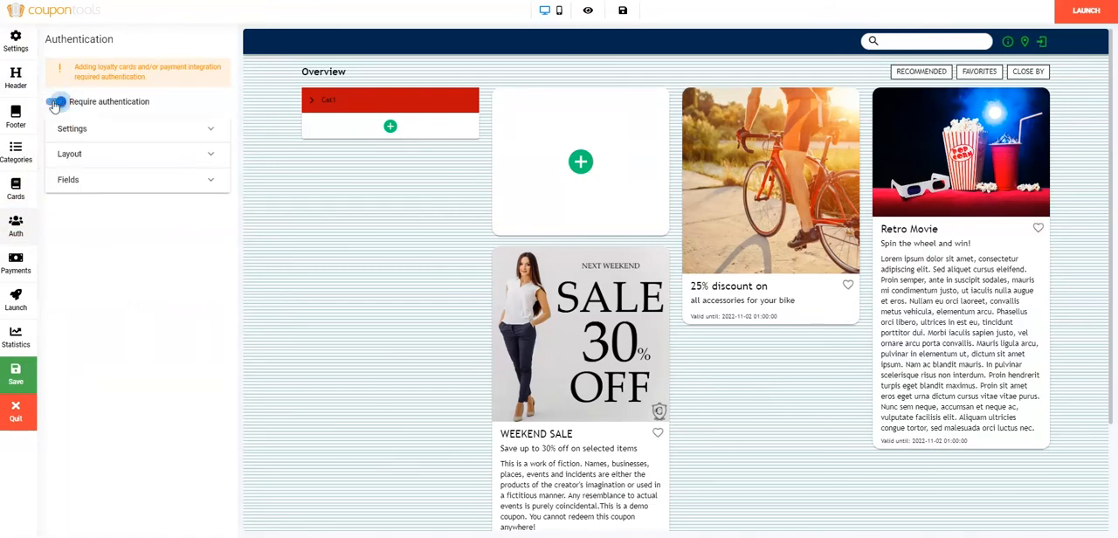
click(202, 130)
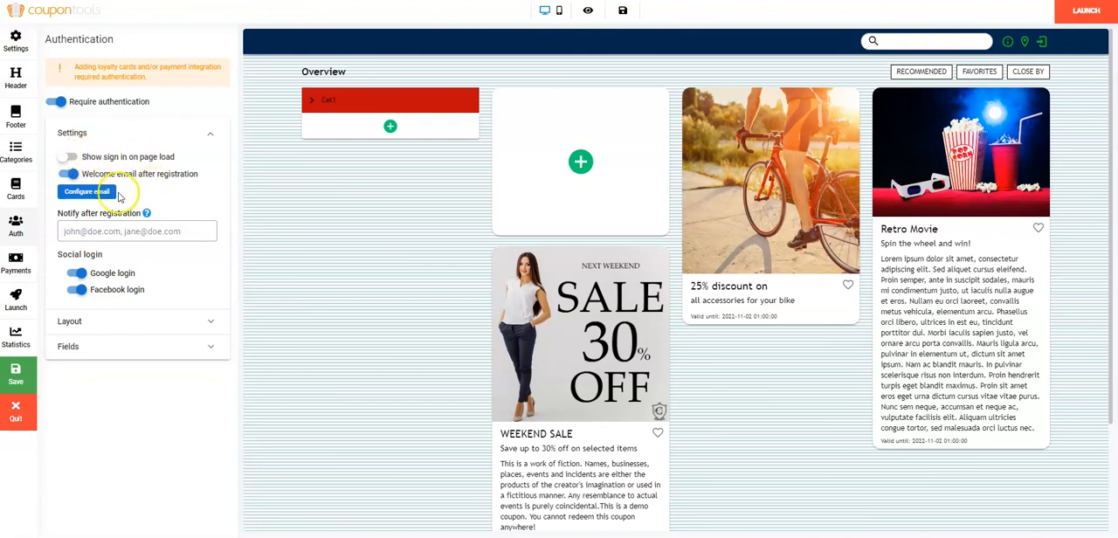
click(74, 176)
click(73, 175)
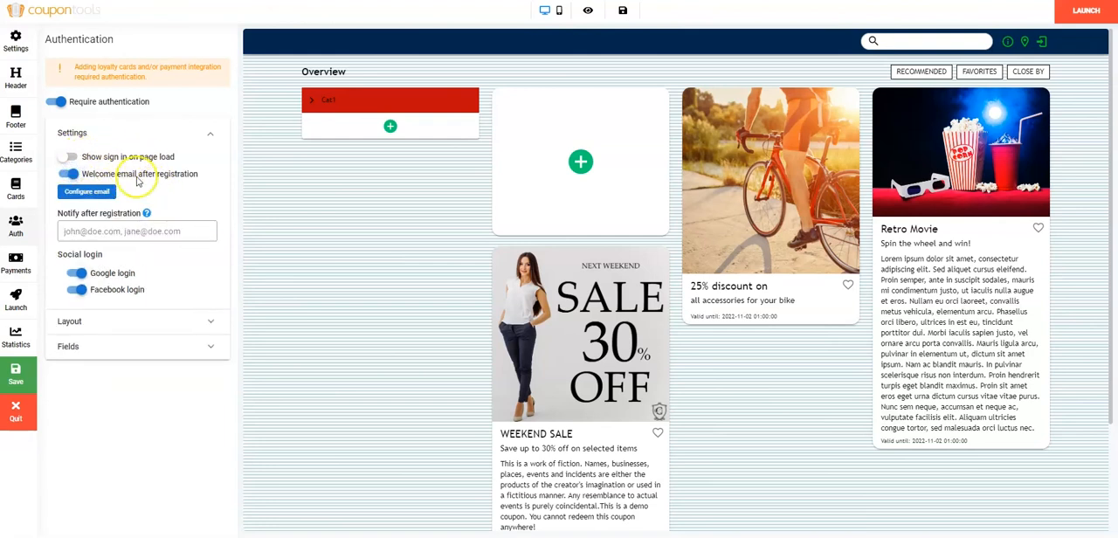
Look over the welcome email's configuration and the field for notification recipients after registration.
click(87, 191)
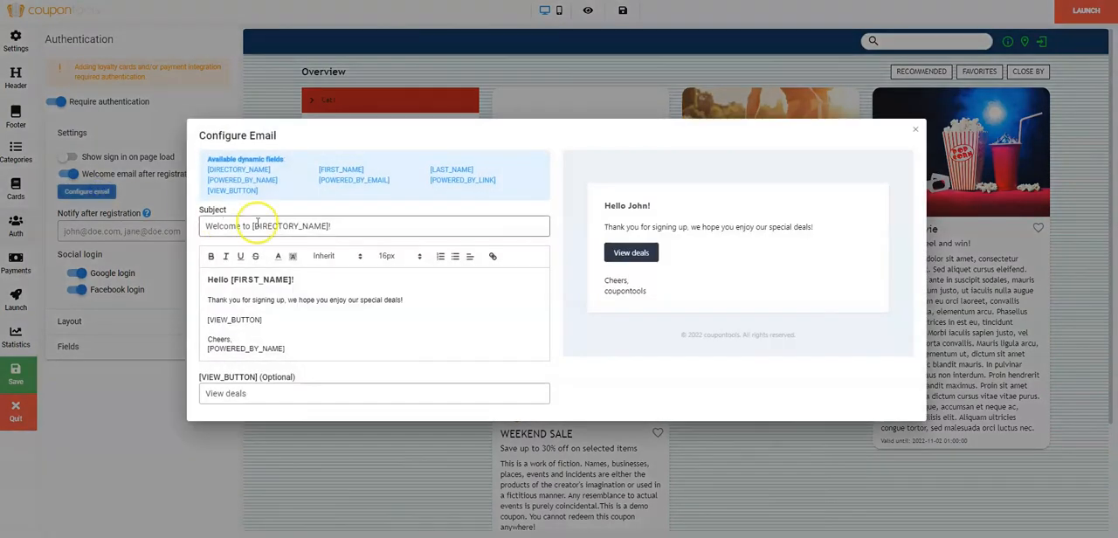
click(916, 130)
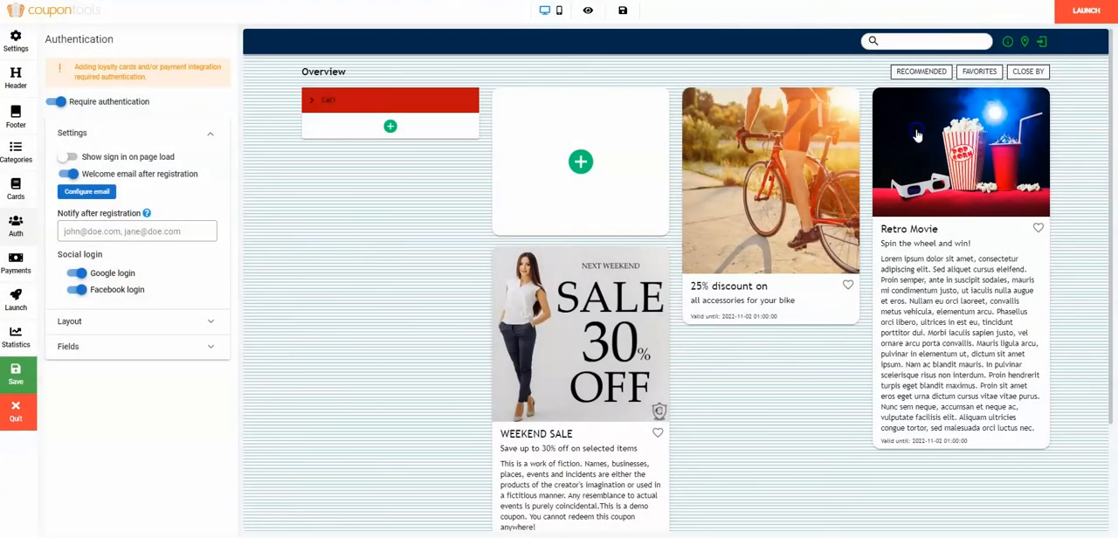
click(112, 232)
click(67, 230)
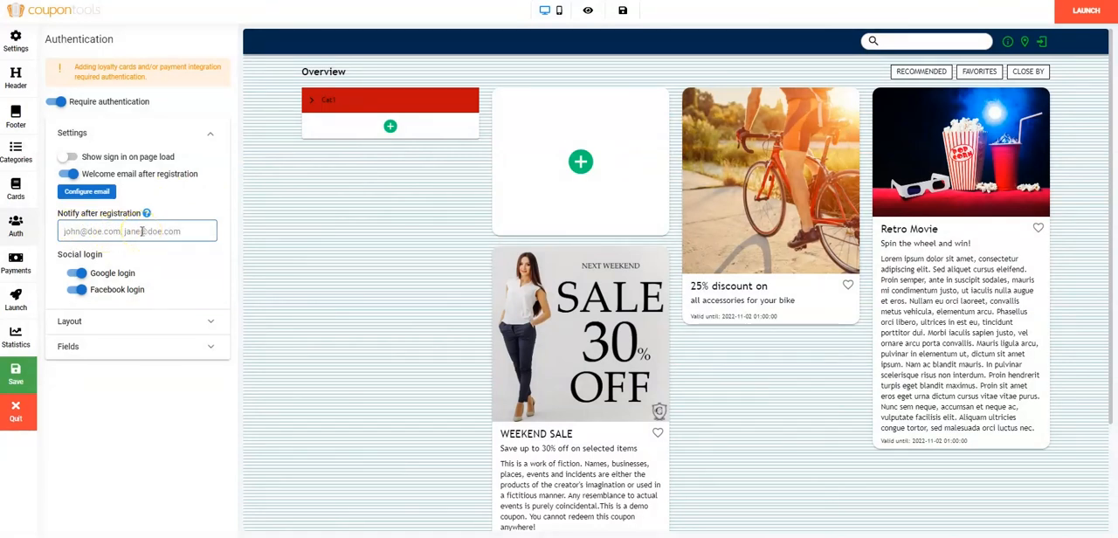
Enable First name, Phone and City as optional registration fields and turn on Agree to terms & conditions.
click(211, 347)
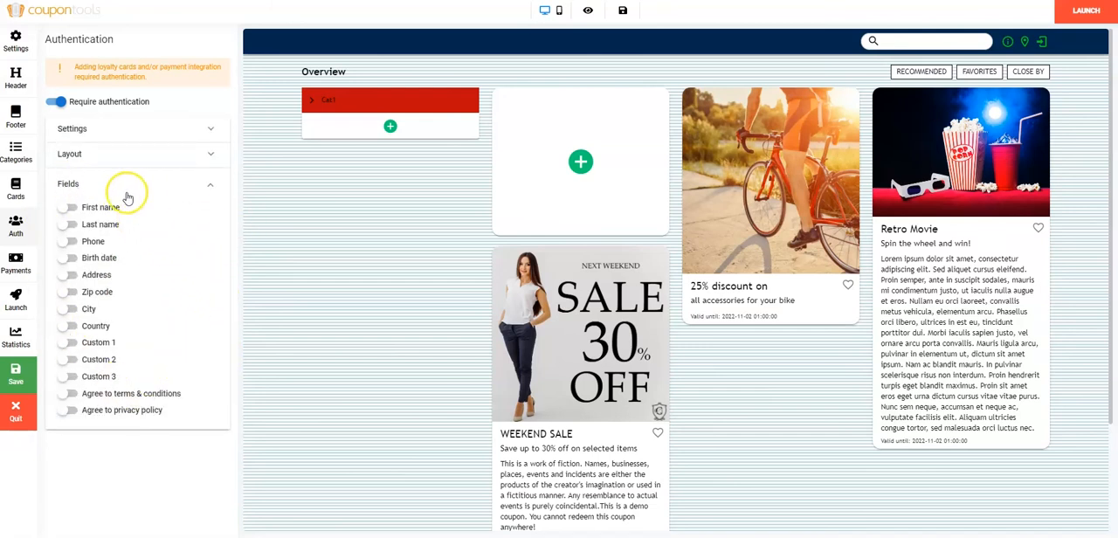
click(69, 208)
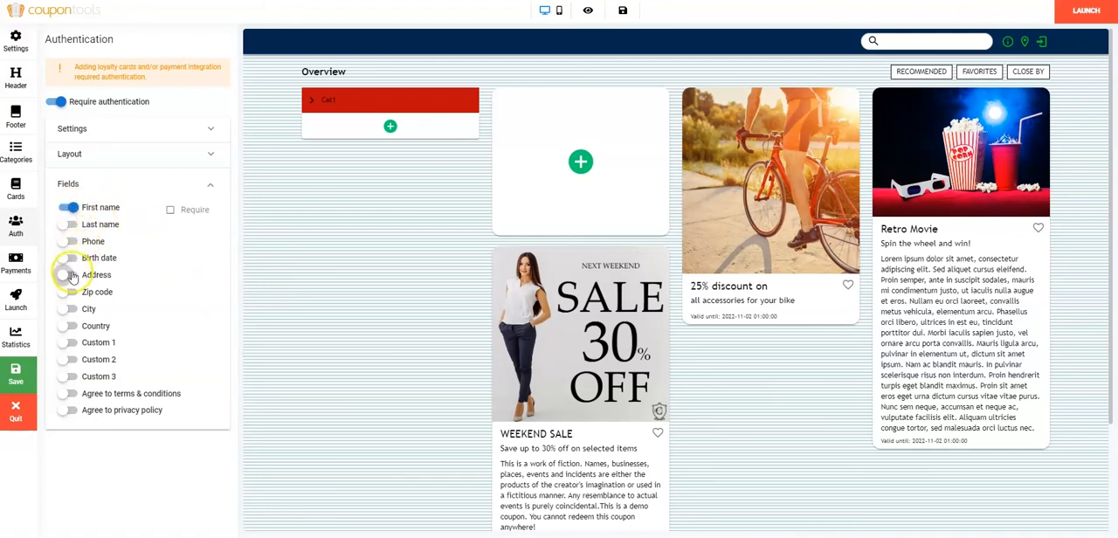
click(69, 242)
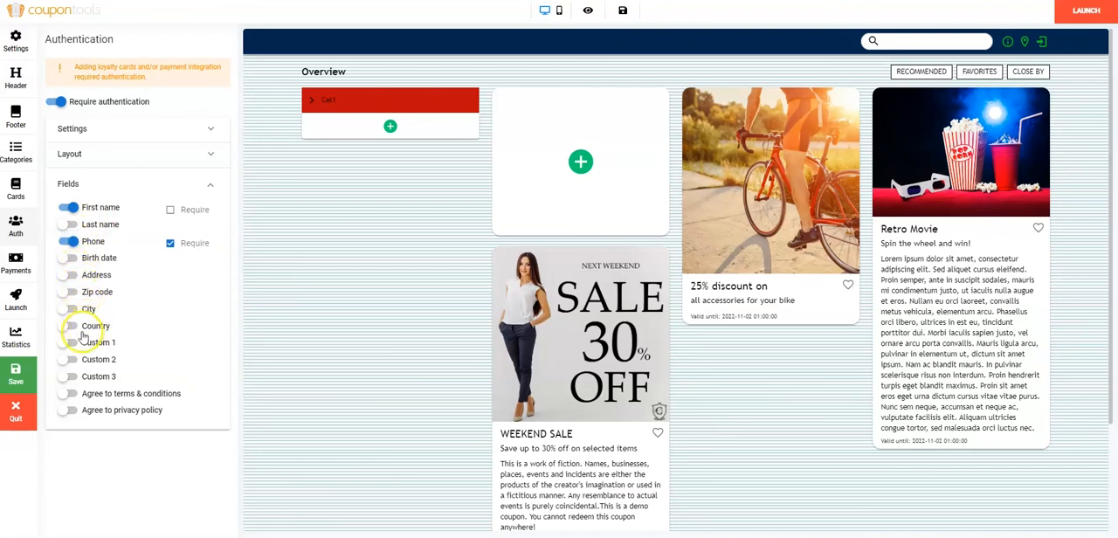
click(72, 310)
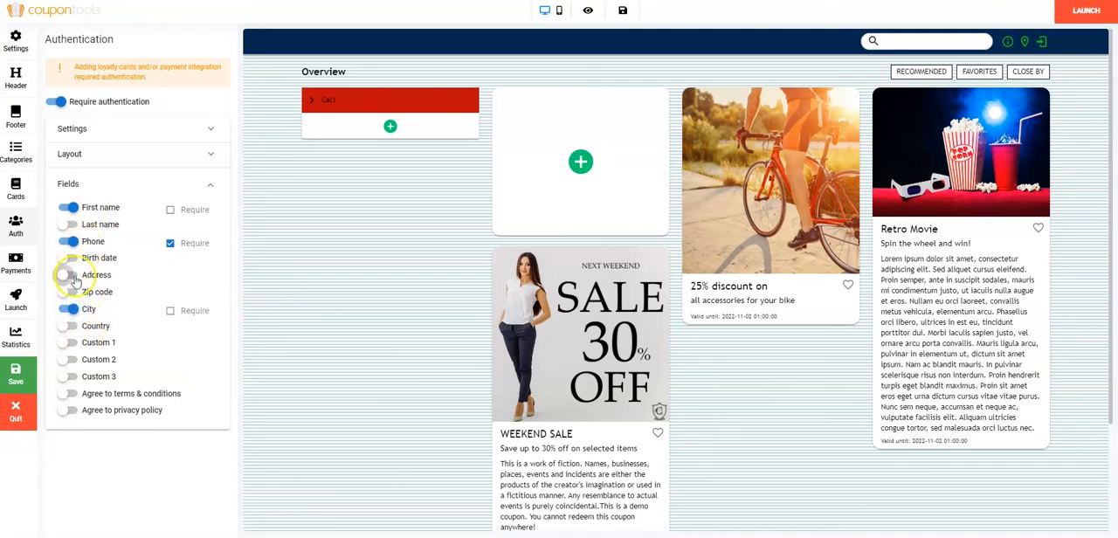
click(72, 393)
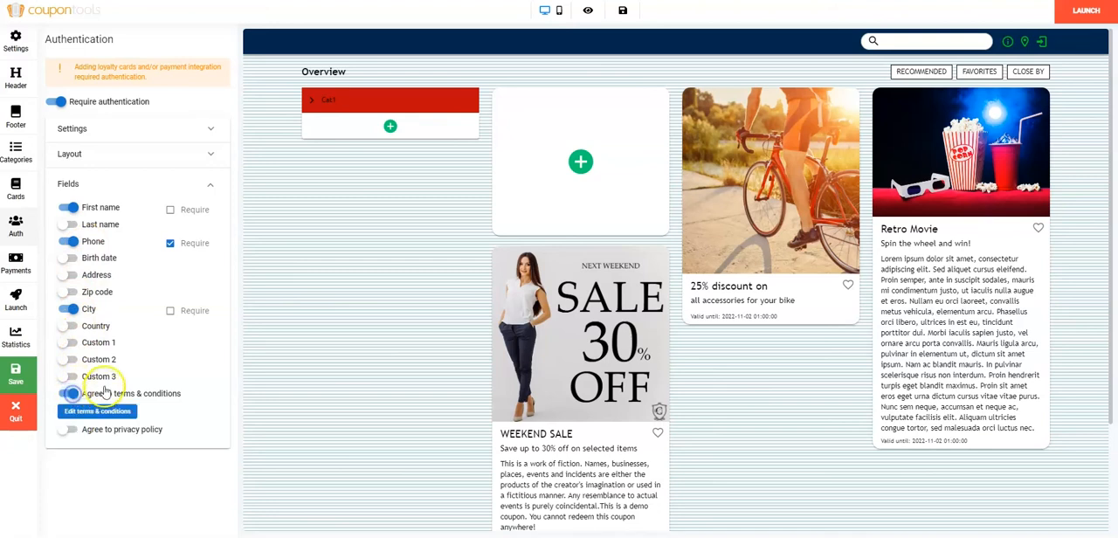
Require payment for the directory, with One time payment as payment type and Directory as payment restriction.
click(17, 260)
click(56, 66)
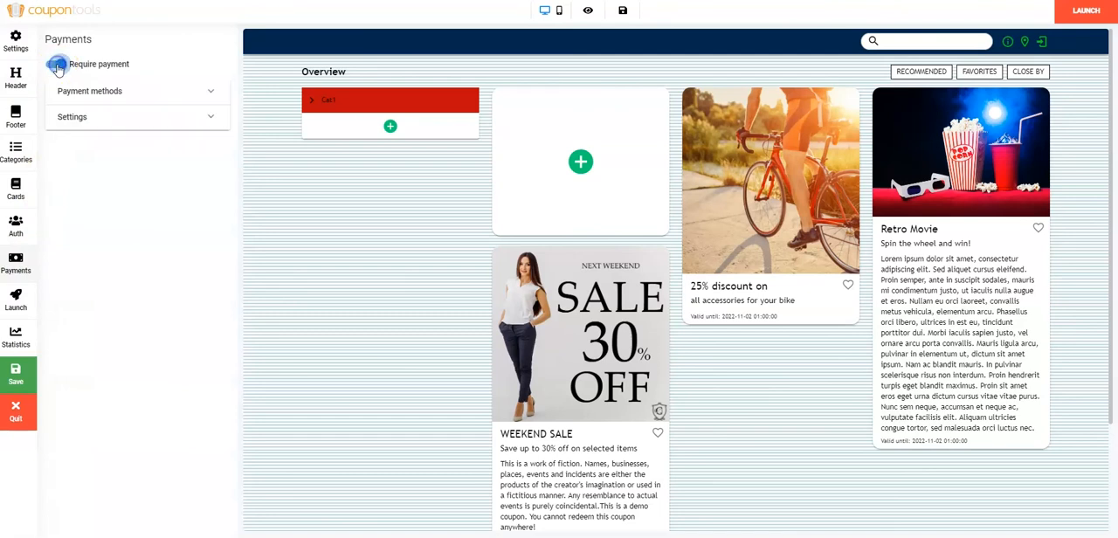
click(212, 94)
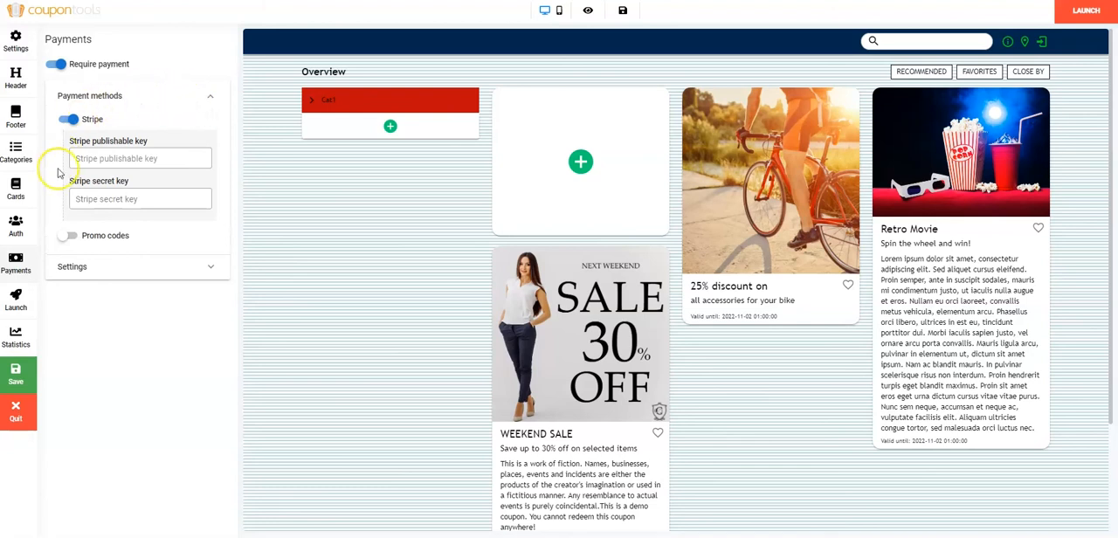
click(211, 270)
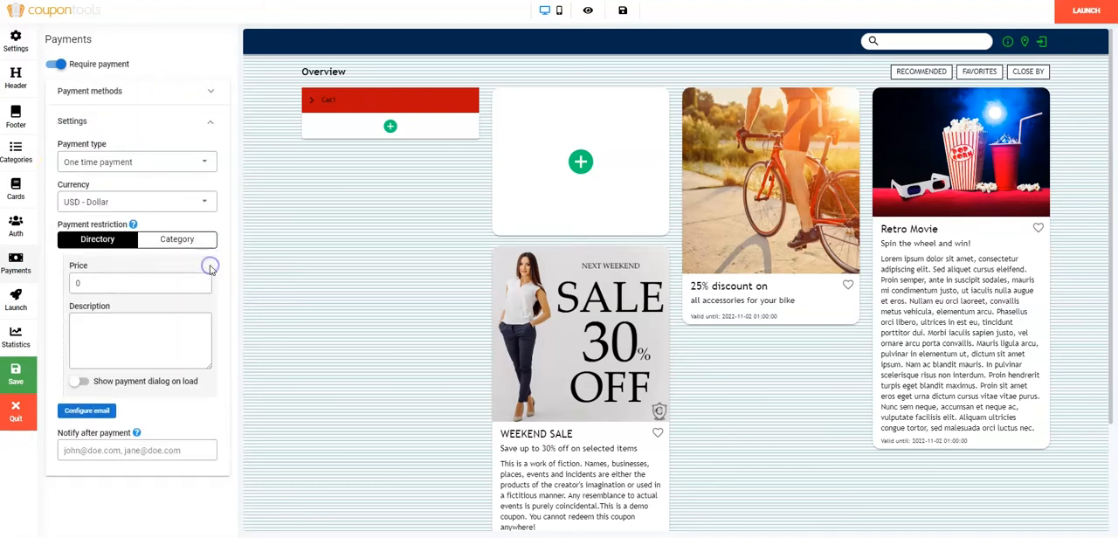
click(199, 155)
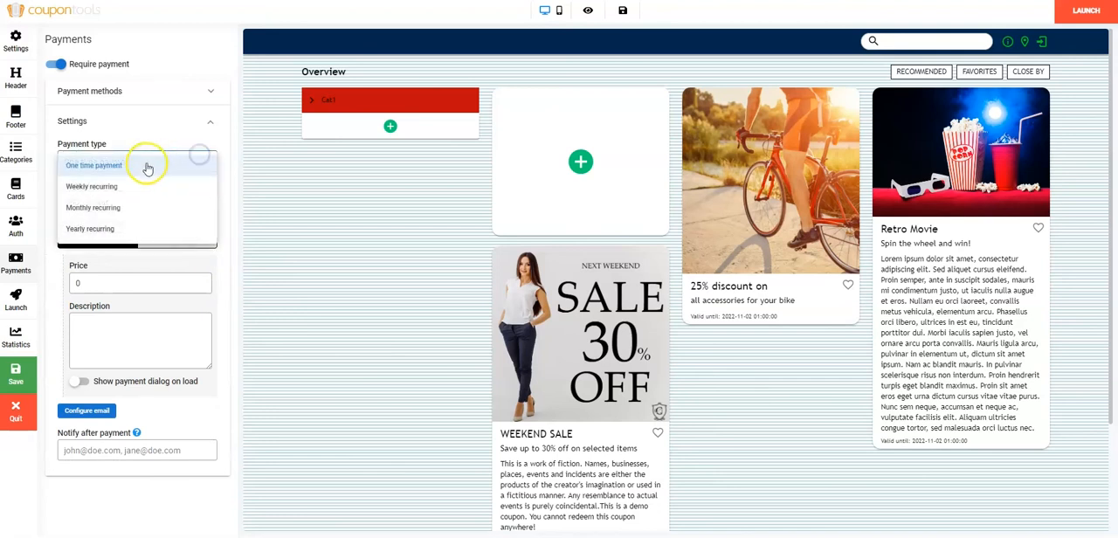
click(95, 166)
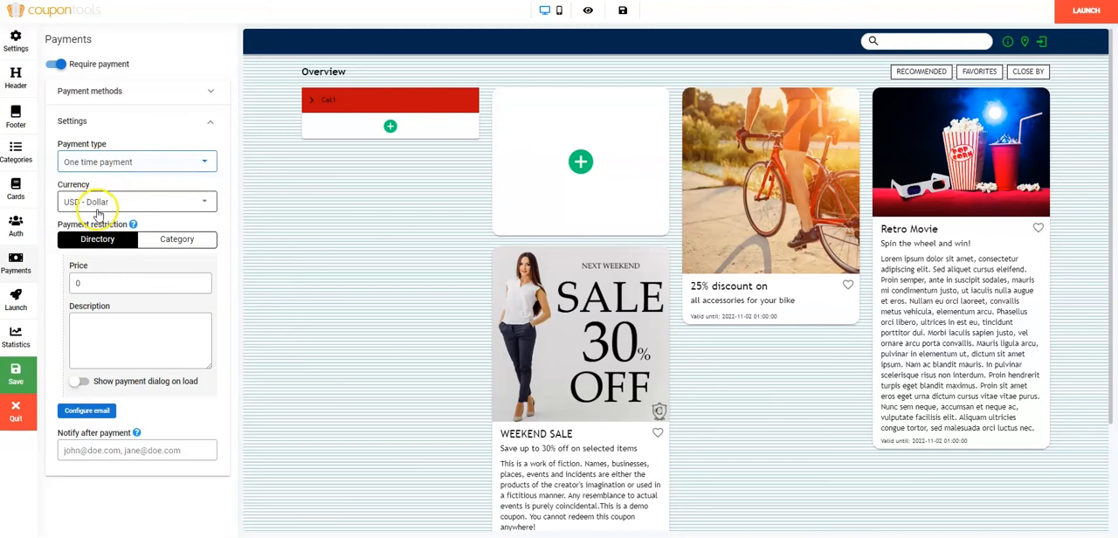
click(150, 241)
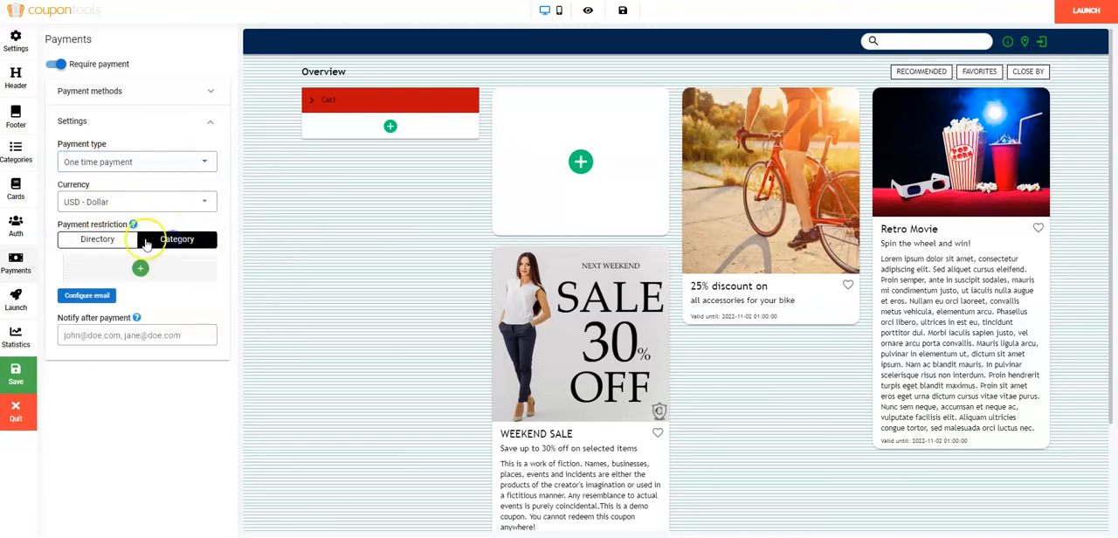
click(105, 238)
Look over the payment email's configuration and the field for notification recipients after payment.
click(88, 411)
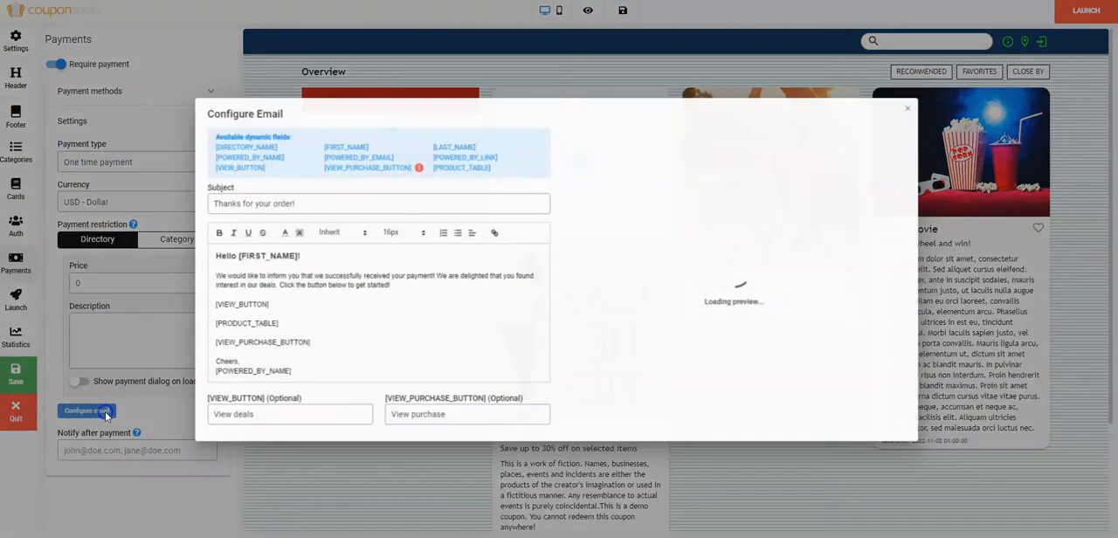
click(913, 106)
click(89, 450)
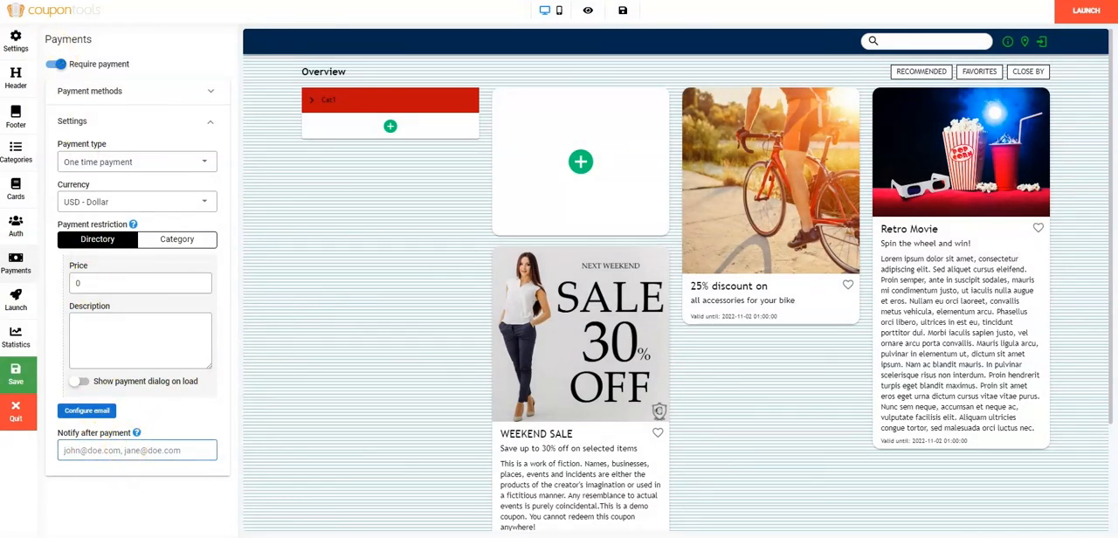
Examine the directory's launch options: QR code, link with UTM tags, sharing channels and website integration codes.
click(15, 301)
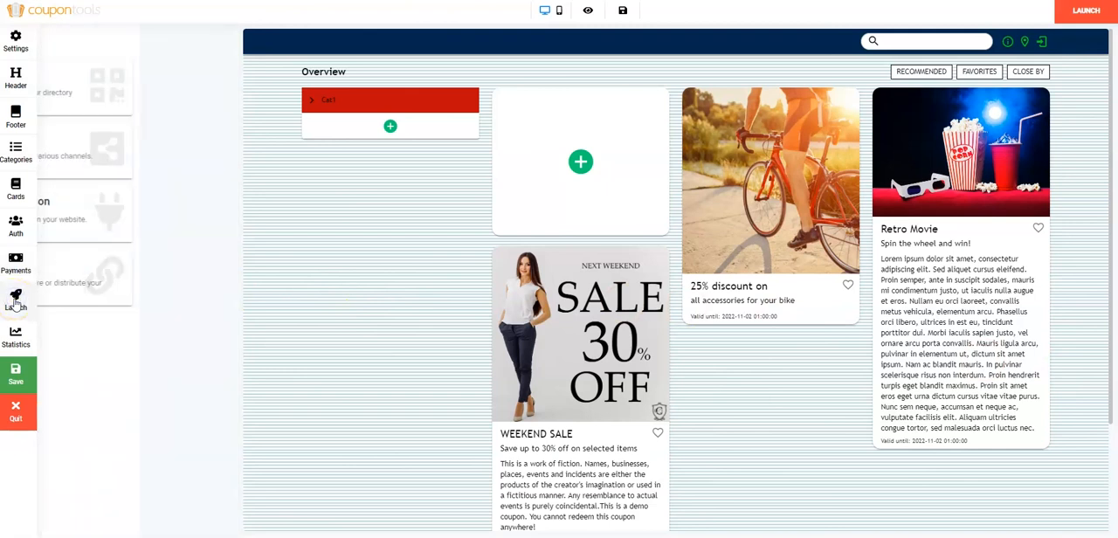
click(137, 91)
click(88, 224)
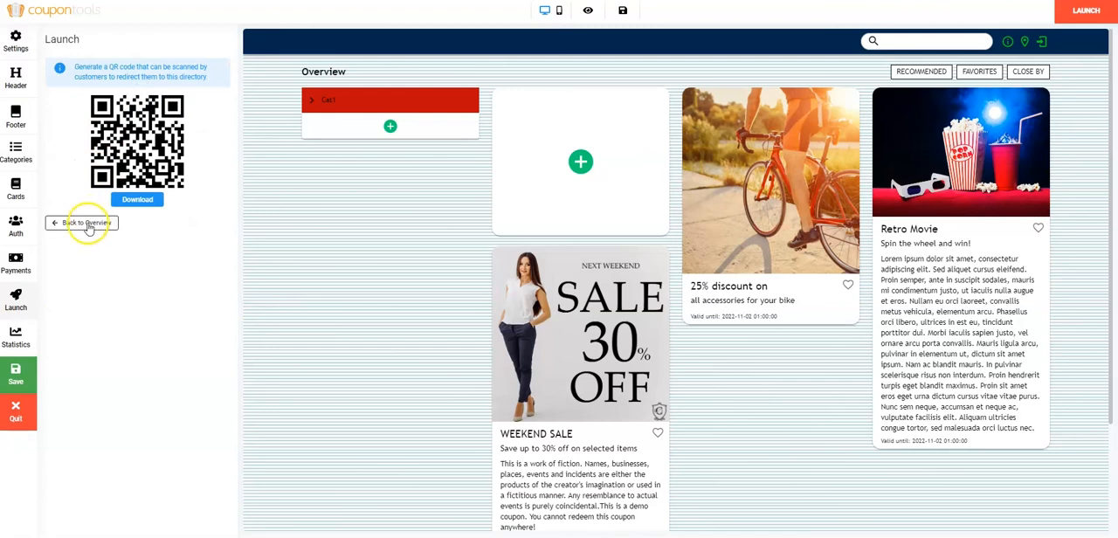
click(103, 276)
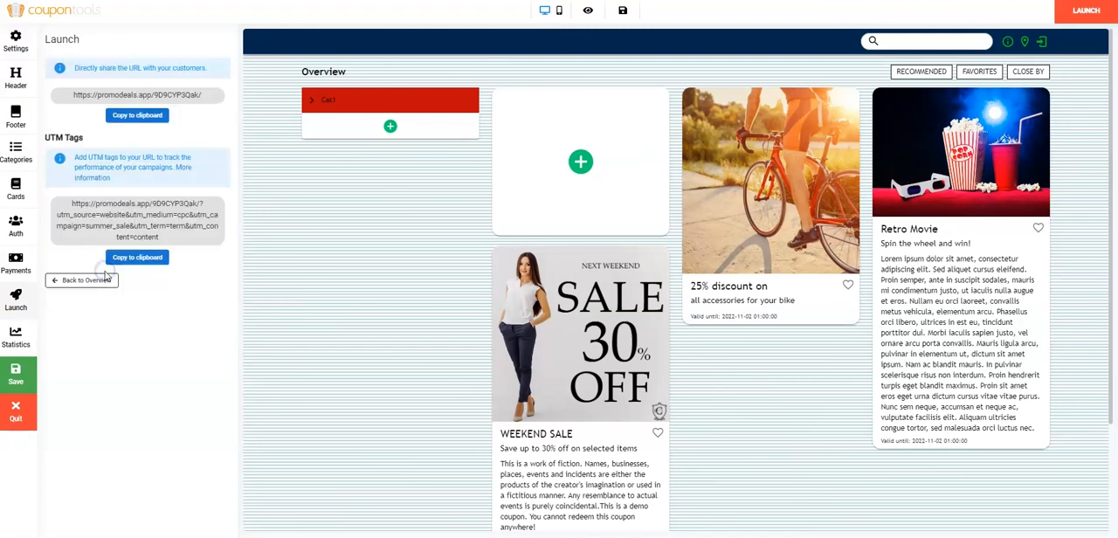
click(89, 281)
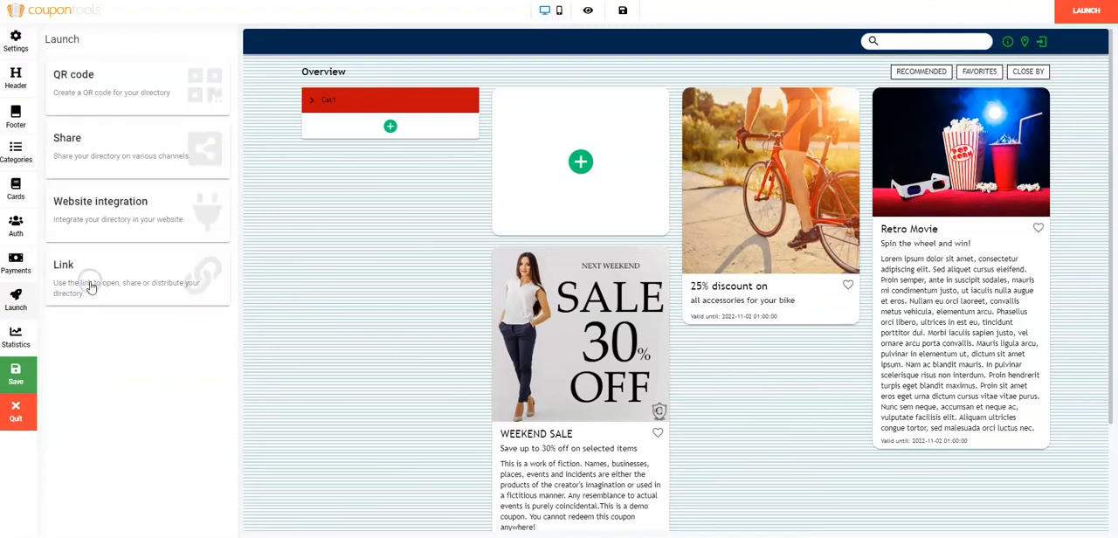
click(129, 152)
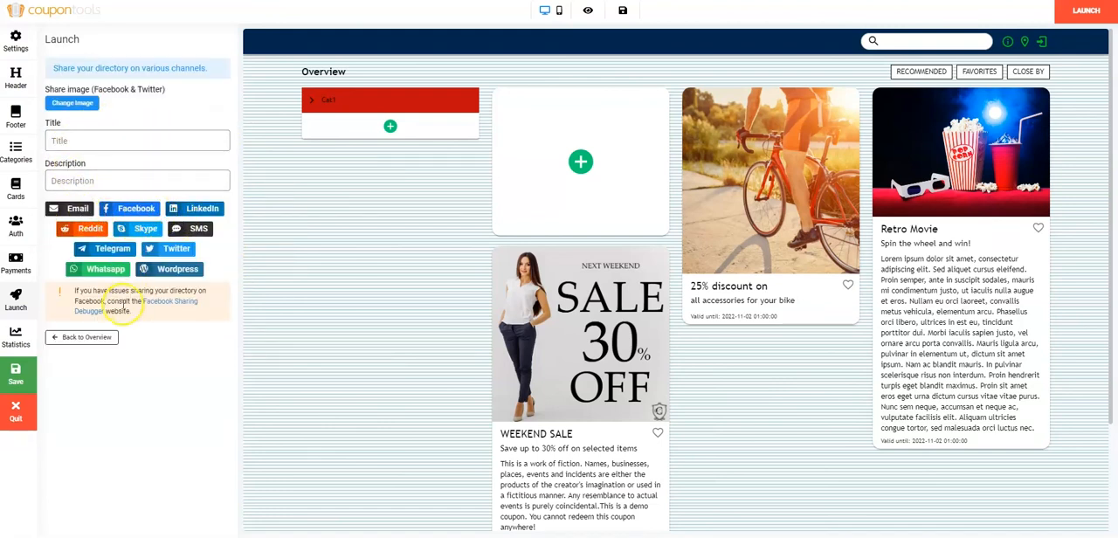
click(113, 339)
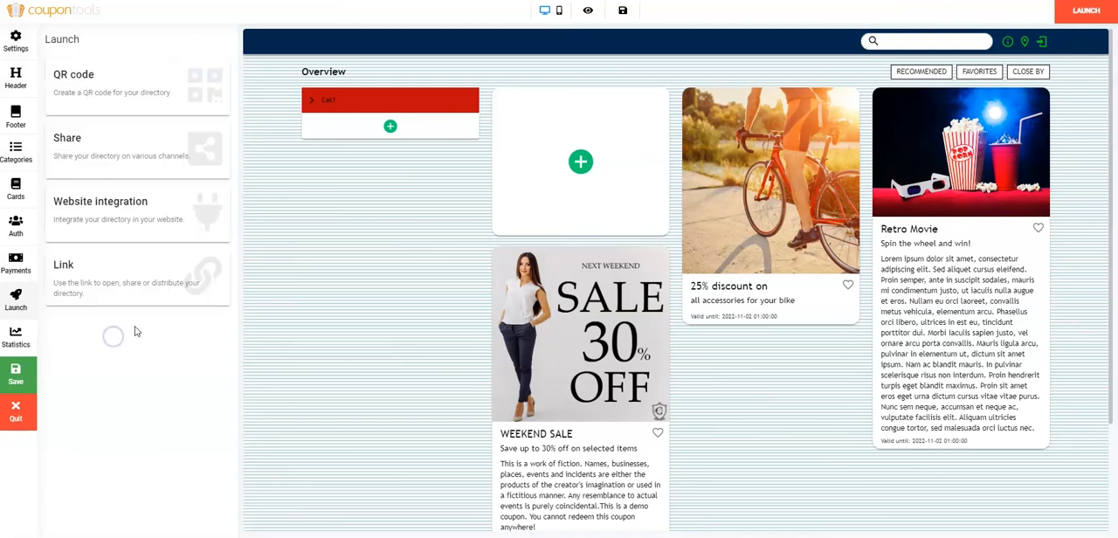
click(161, 217)
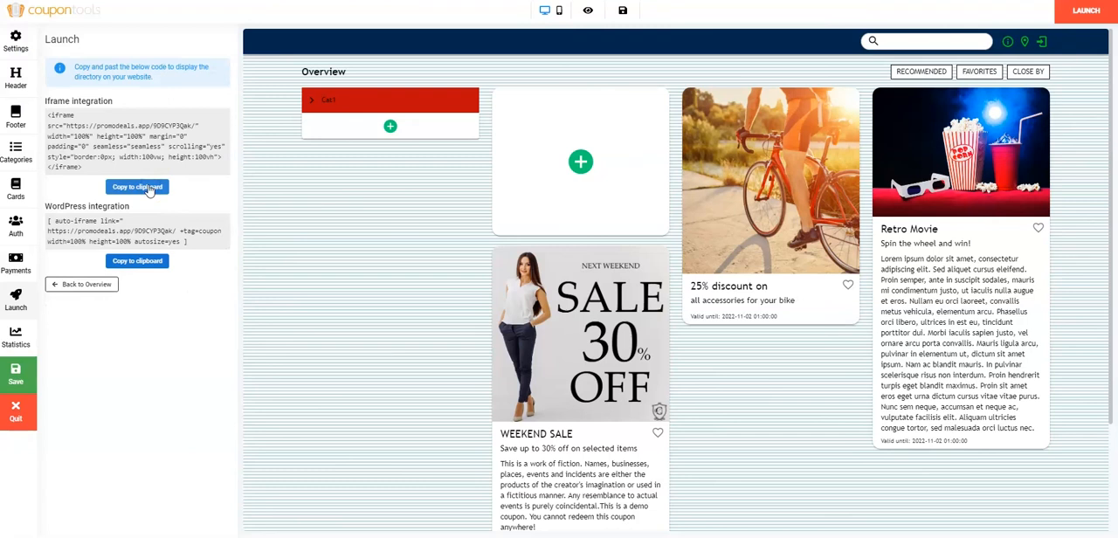
click(87, 284)
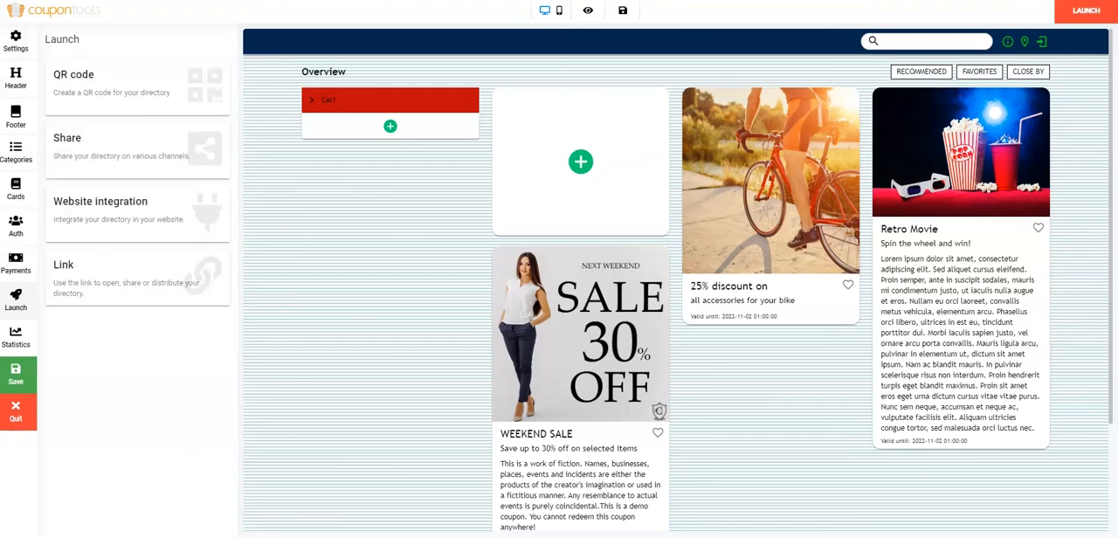
Export the directory's statistics by downloading the campaign statistics.
click(16, 338)
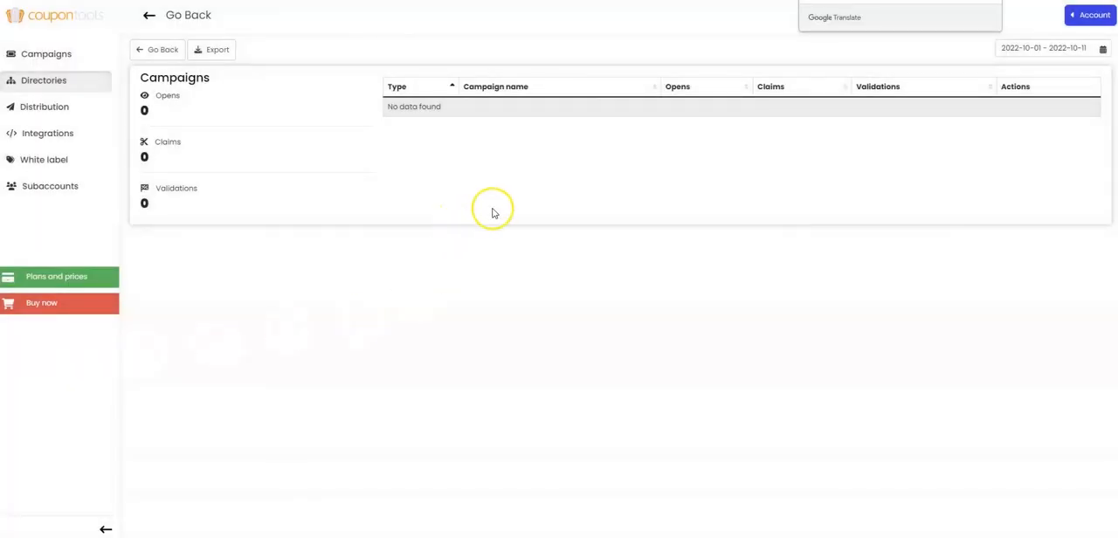
click(218, 51)
click(569, 75)
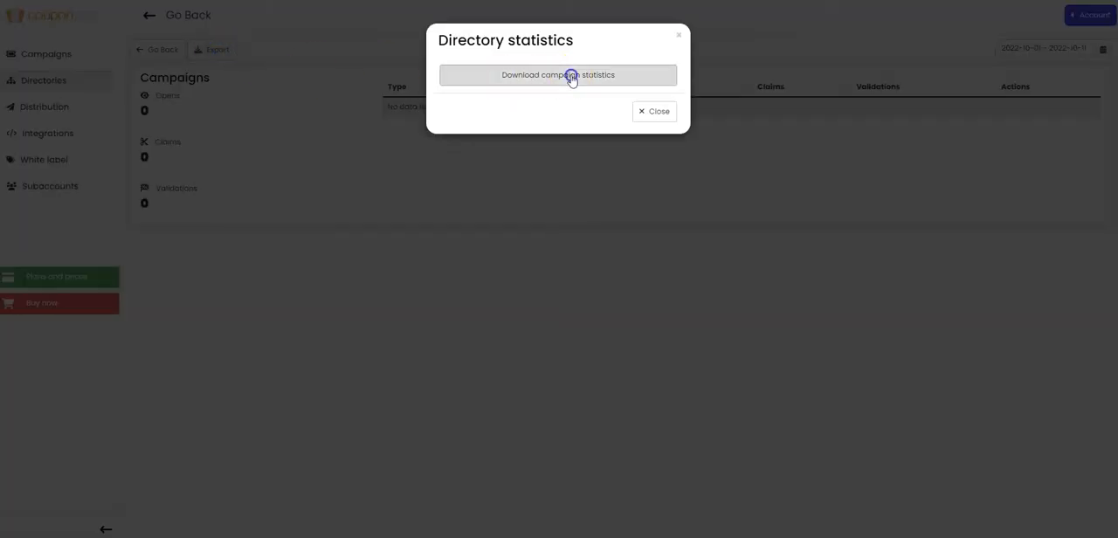